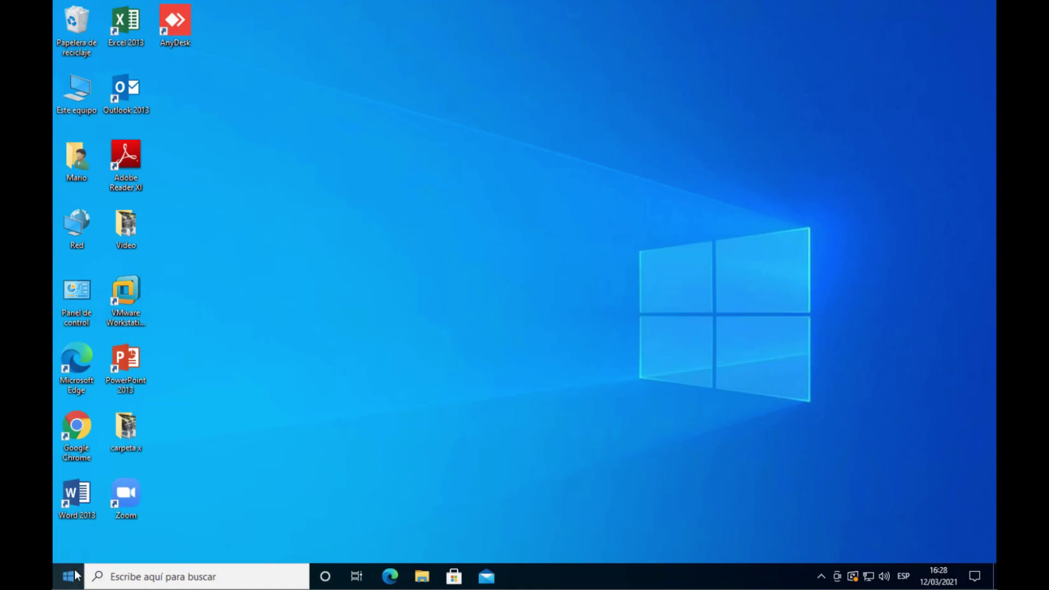
# Display the system's shutdown and restart options, and dismiss them without choosing one
pyautogui.click(74, 575)
pyautogui.click(70, 547)
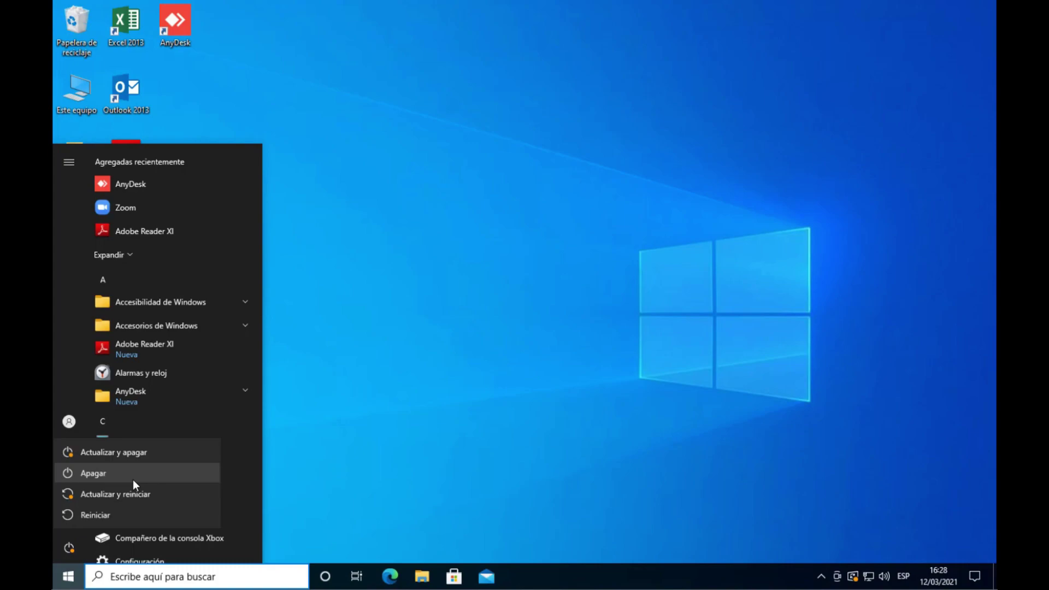
pyautogui.click(450, 337)
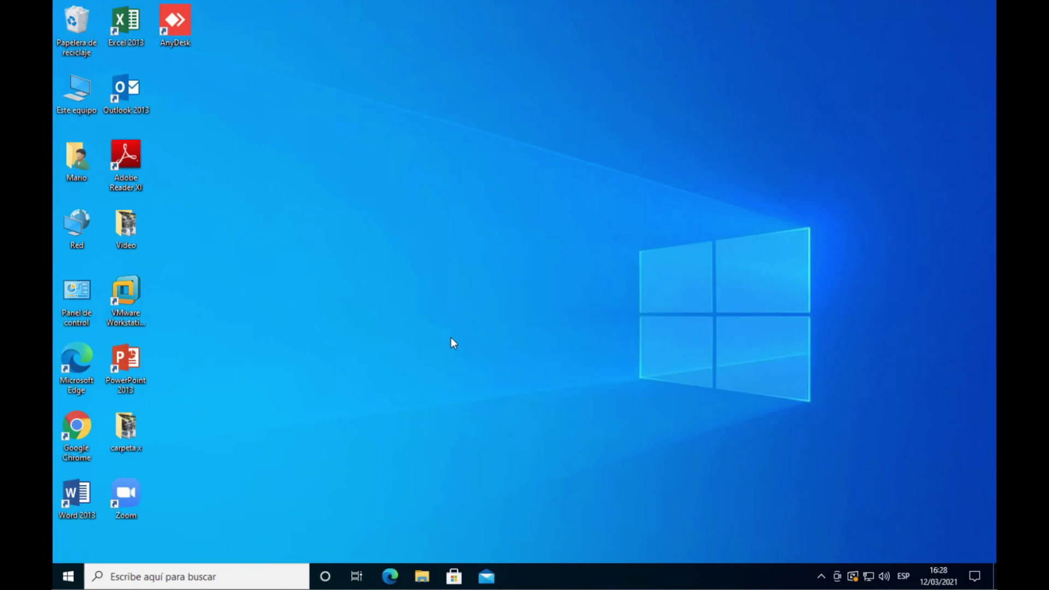
# Open the power options with the Run command powercfg.cpl, and close them again
pyautogui.press('super+r')
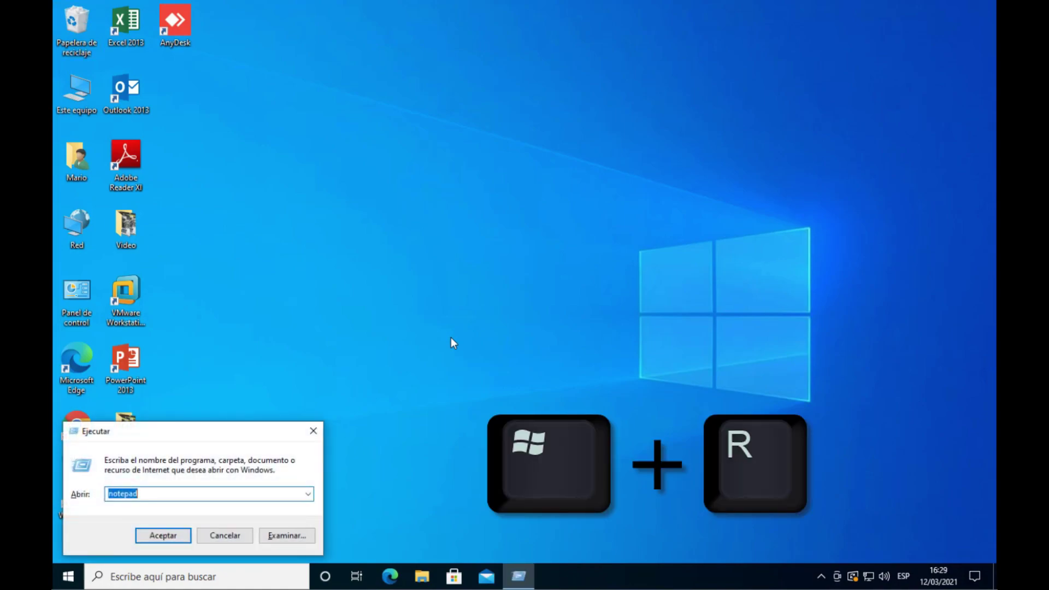
pyautogui.press('BackSpace')
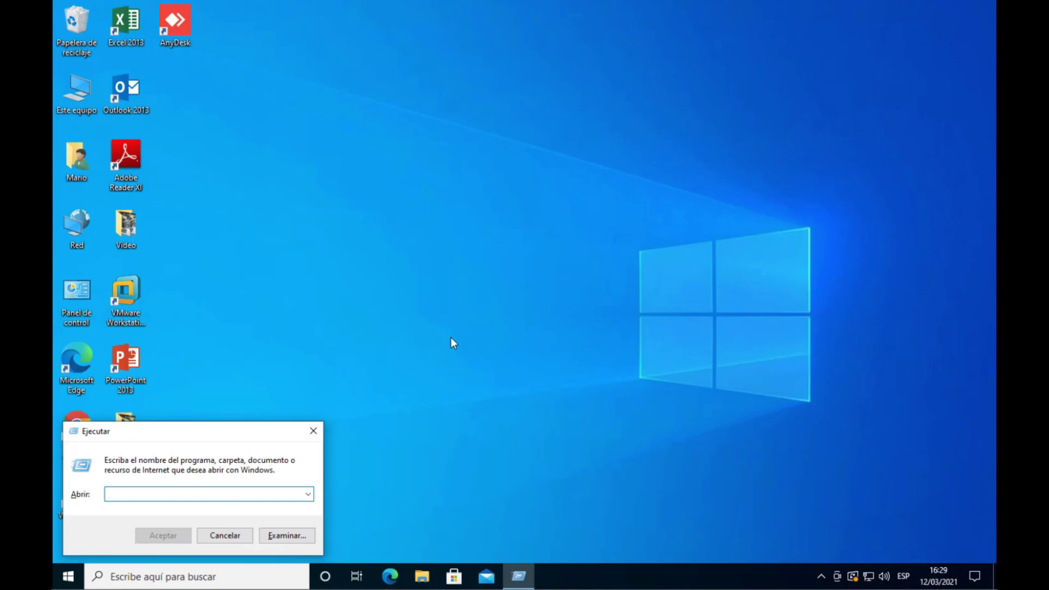
pyautogui.write('power')
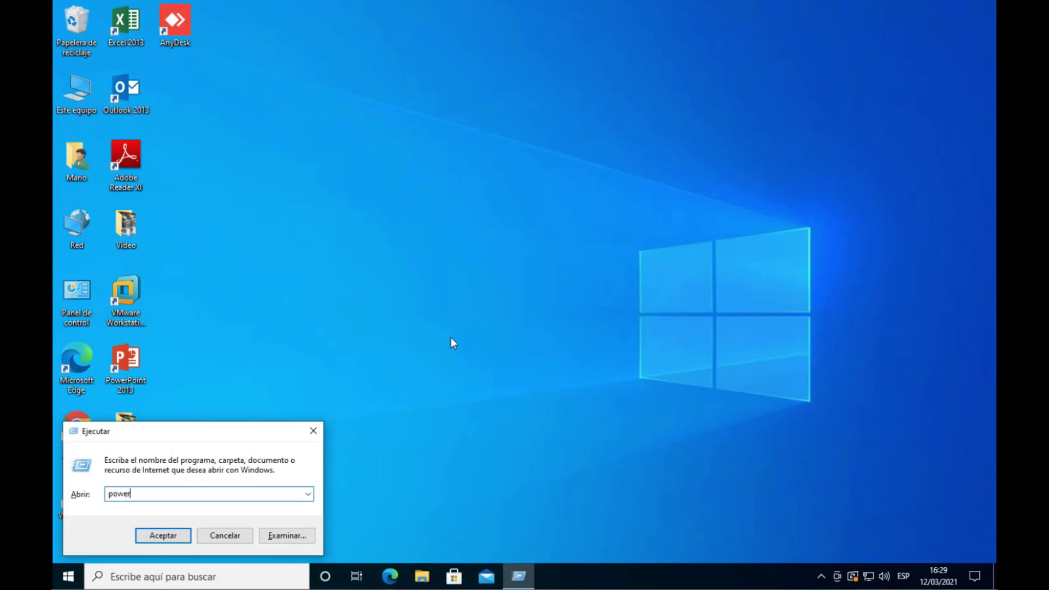
pyautogui.write('cfr')
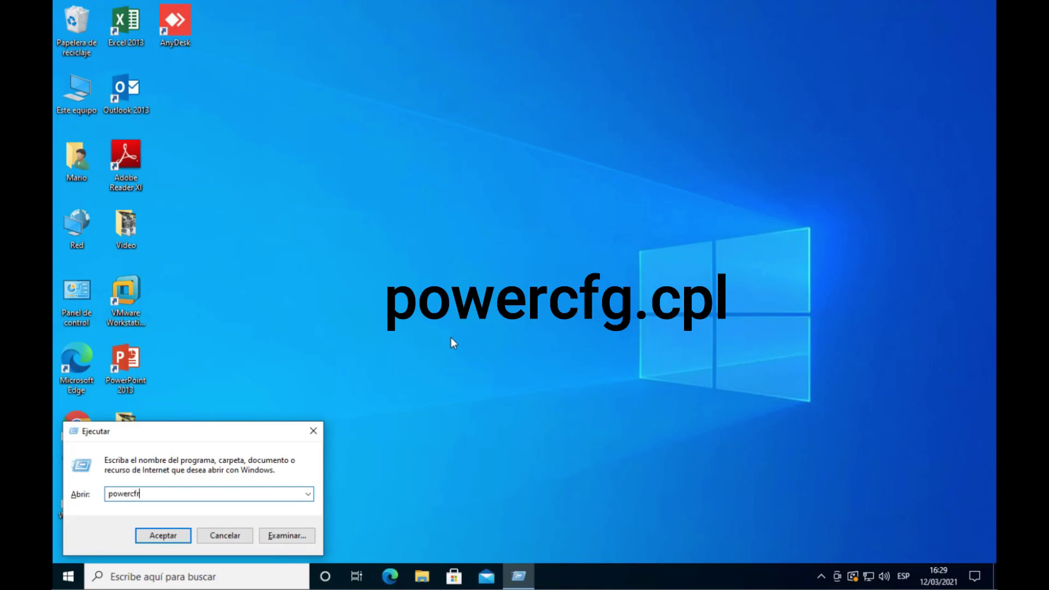
pyautogui.write('.cpl')
pyautogui.press('Return')
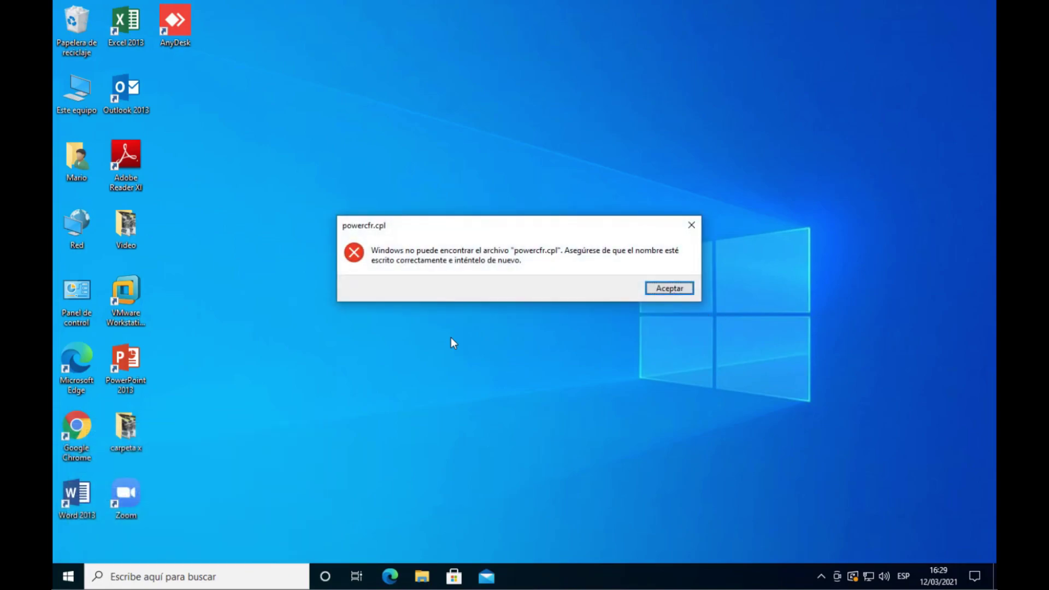
pyautogui.press('Return')
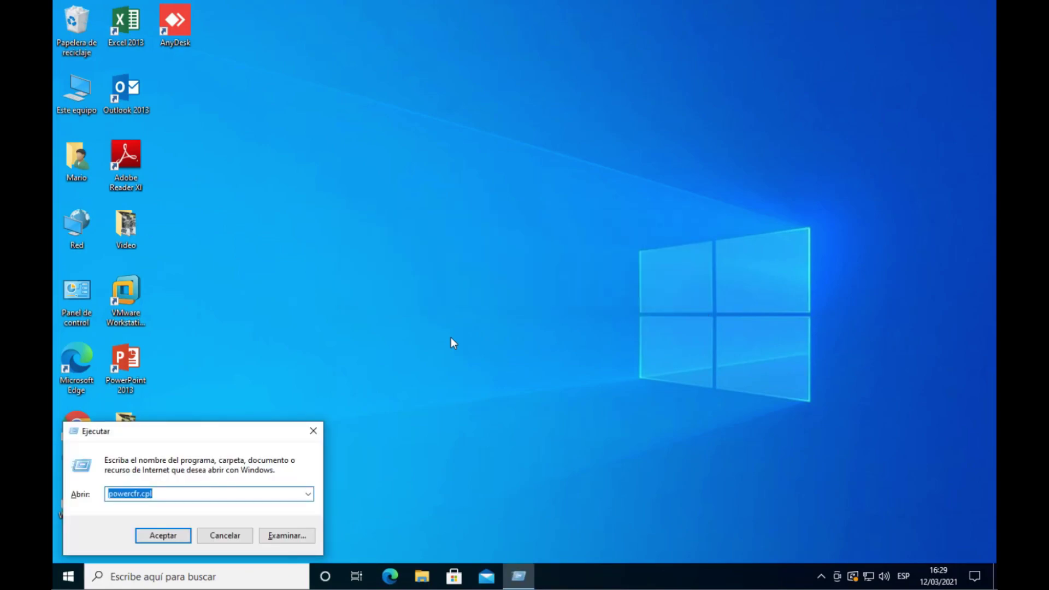
pyautogui.click(144, 498)
pyautogui.press('BackSpace')
pyautogui.write('g')
pyautogui.press('Return')
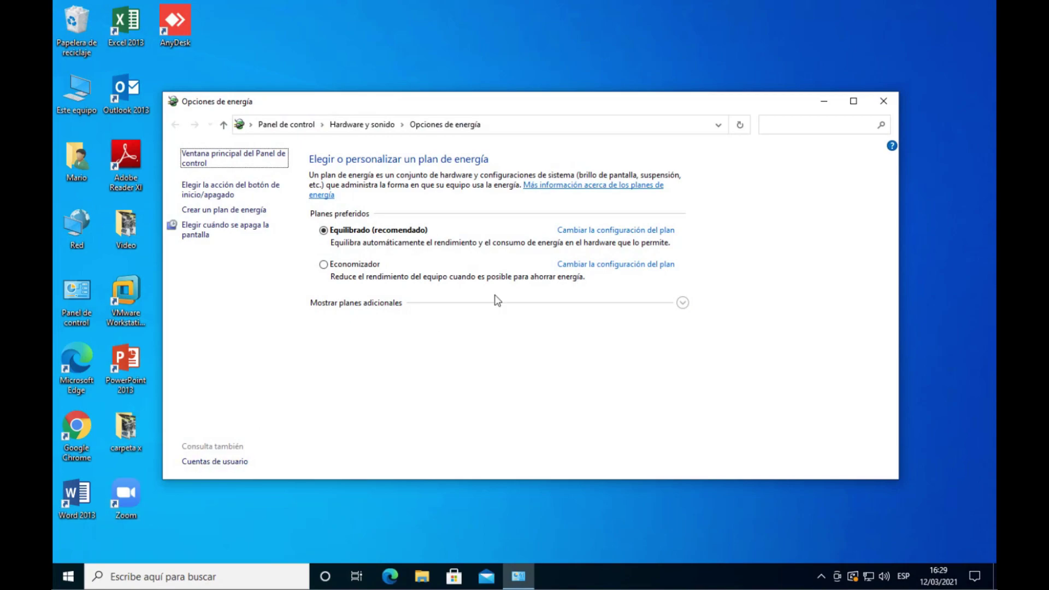
pyautogui.click(884, 103)
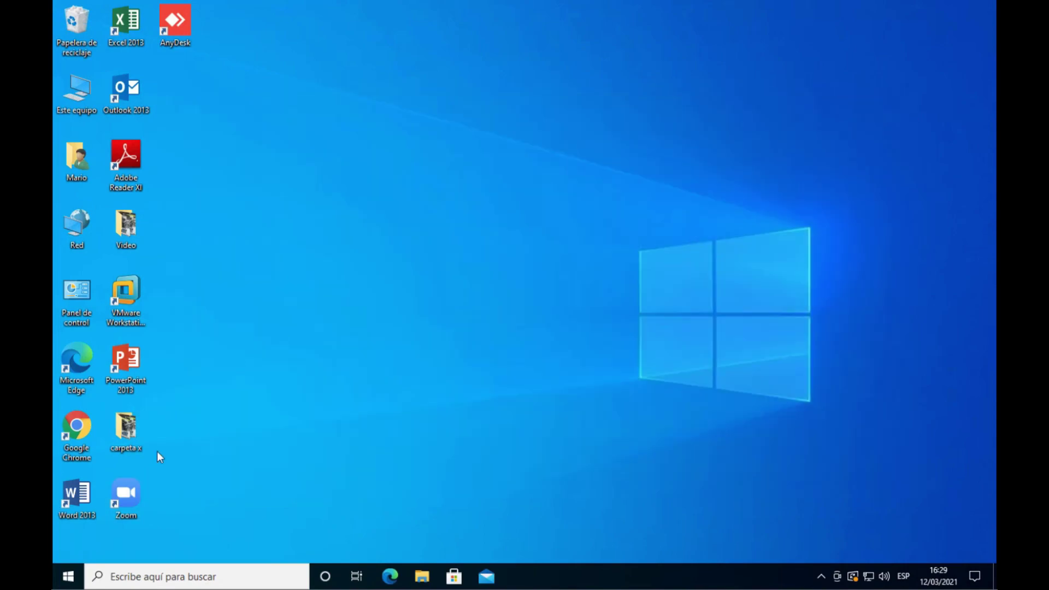
# Open the Opciones de energía window through the advanced additional power settings, and close the Configuración window
pyautogui.rightClick(69, 578)
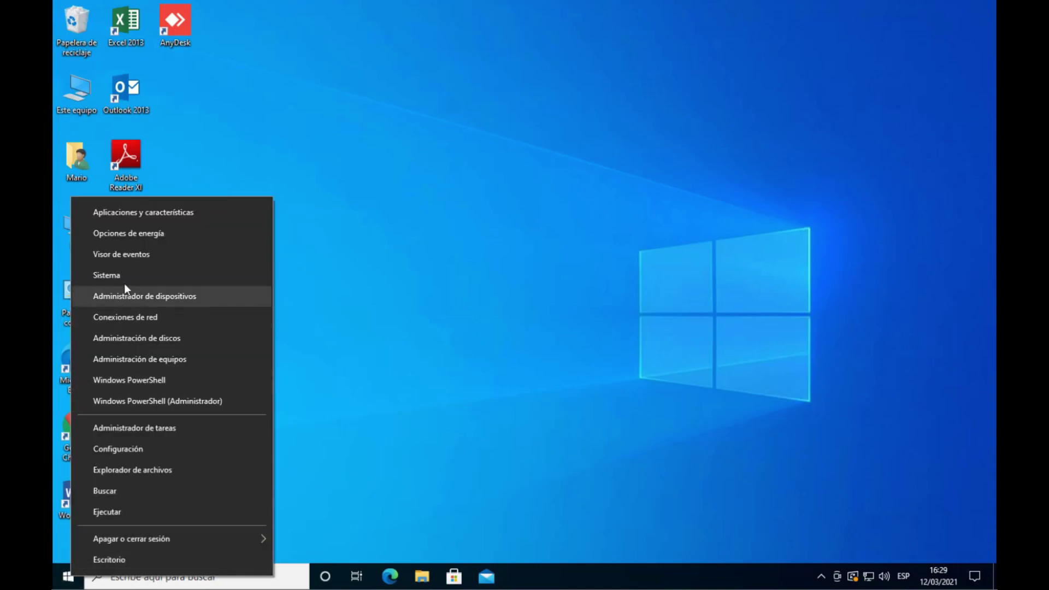
pyautogui.click(168, 242)
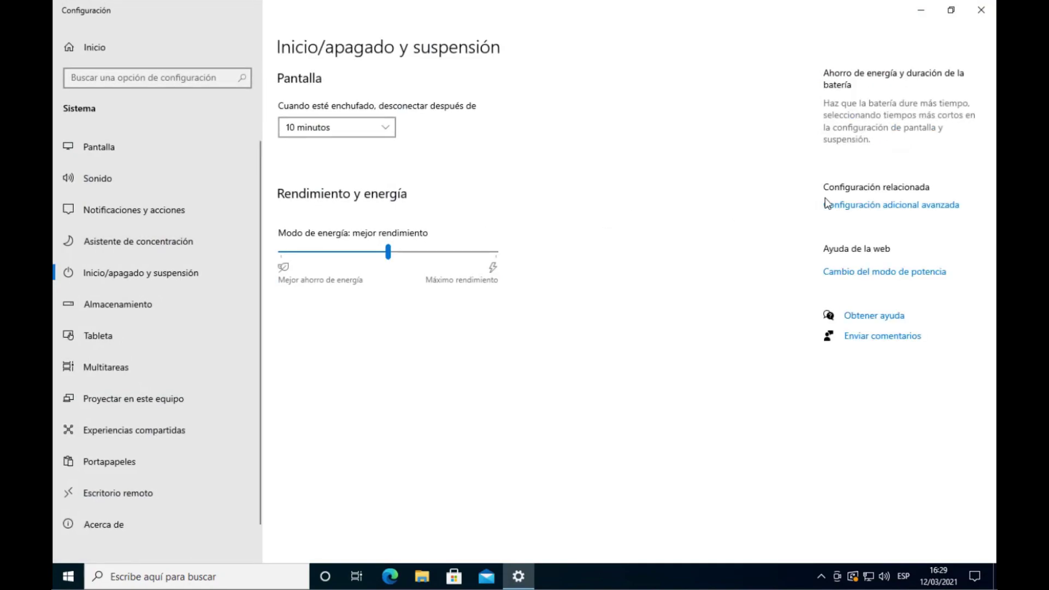
pyautogui.click(888, 207)
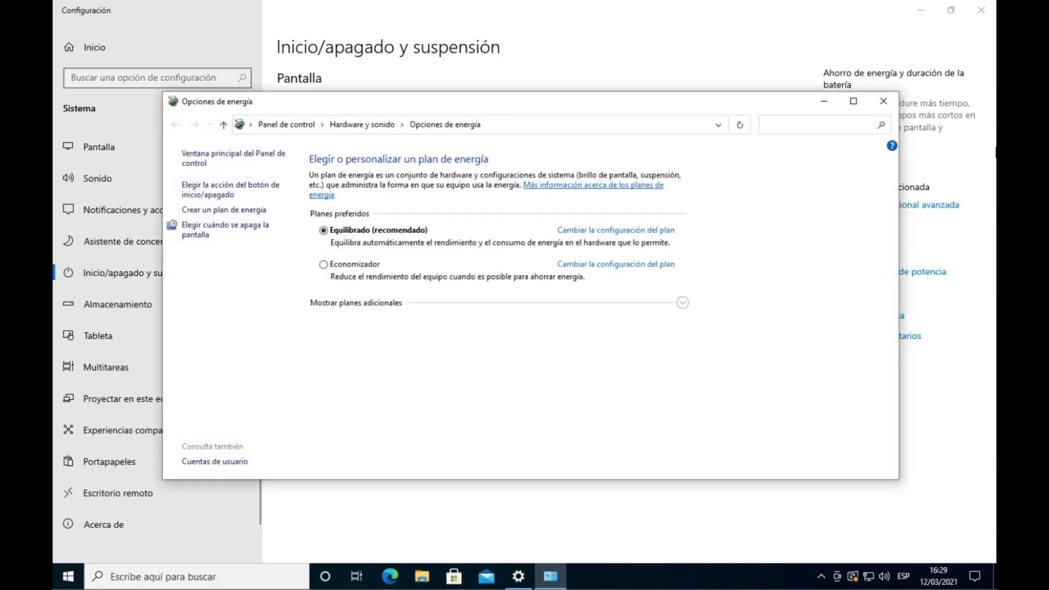
pyautogui.click(981, 9)
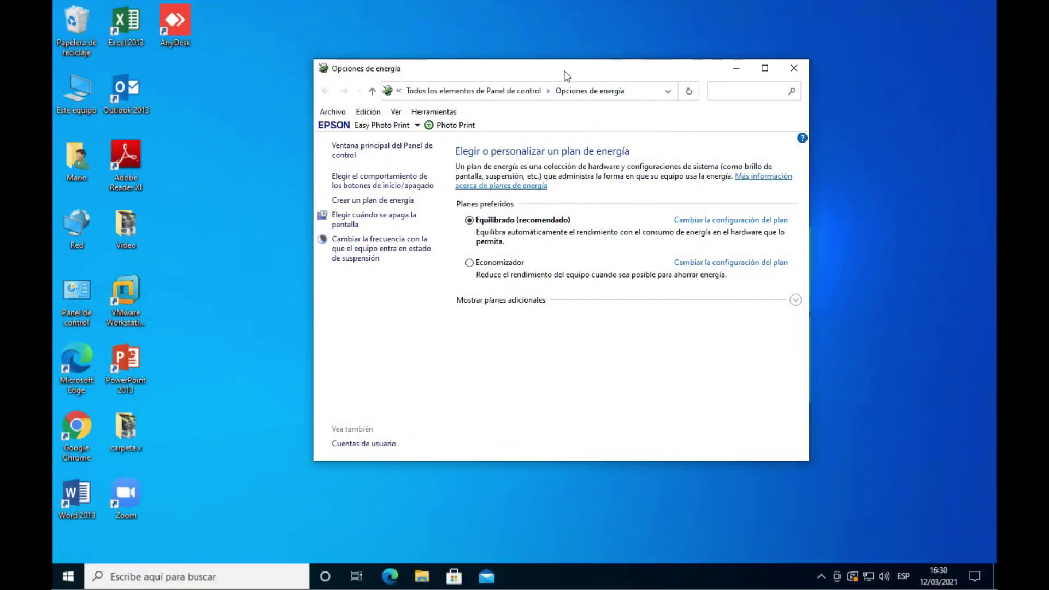
# Unlock the currently unavailable power-button settings and set the action for pressing the power button to Apagar
pyautogui.moveTo(567, 76); pyautogui.dragTo(558, 75)
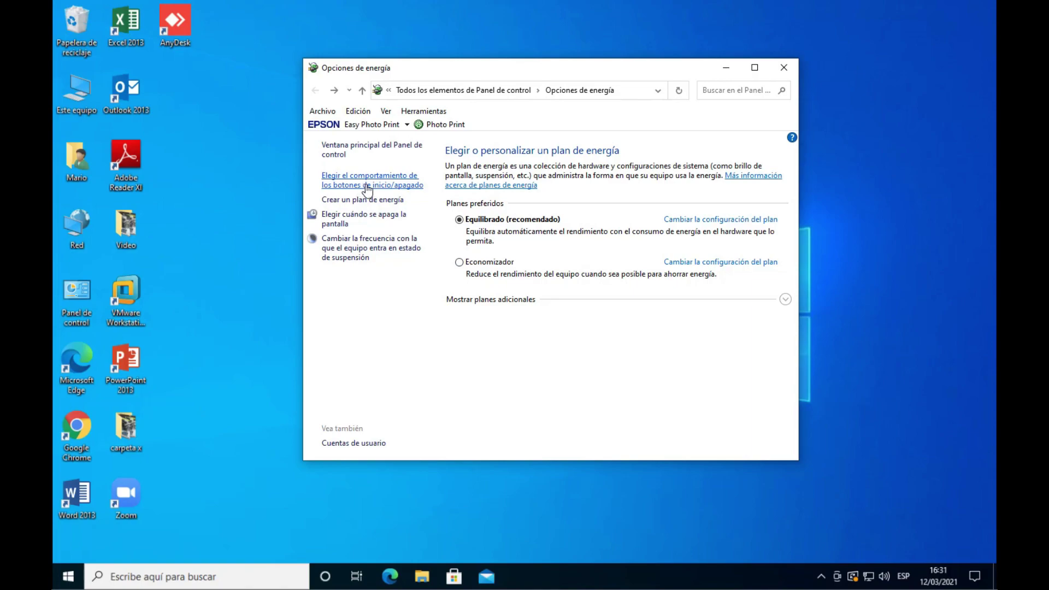
pyautogui.click(386, 187)
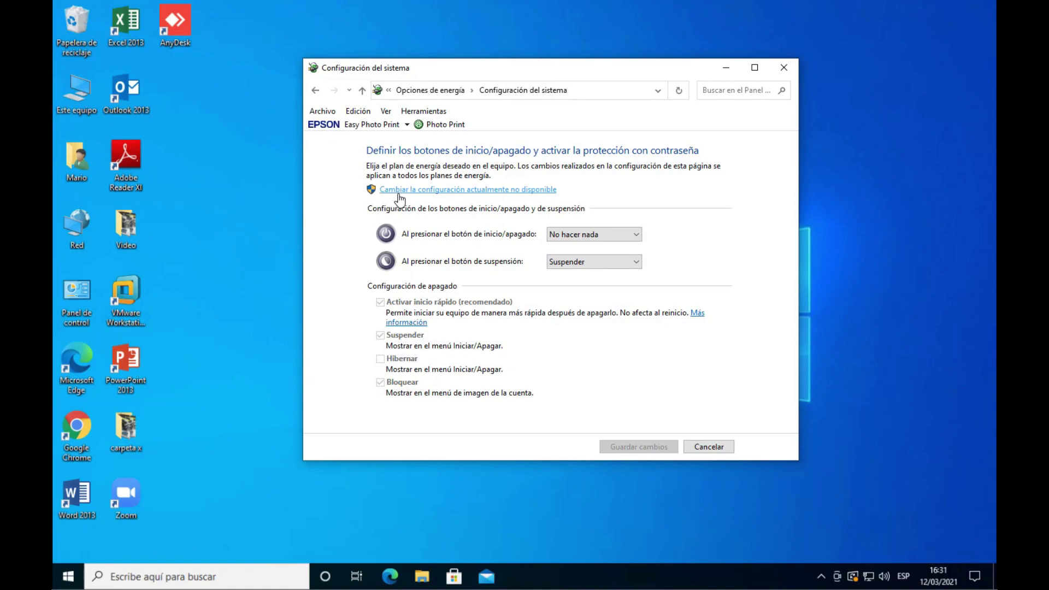
pyautogui.click(430, 191)
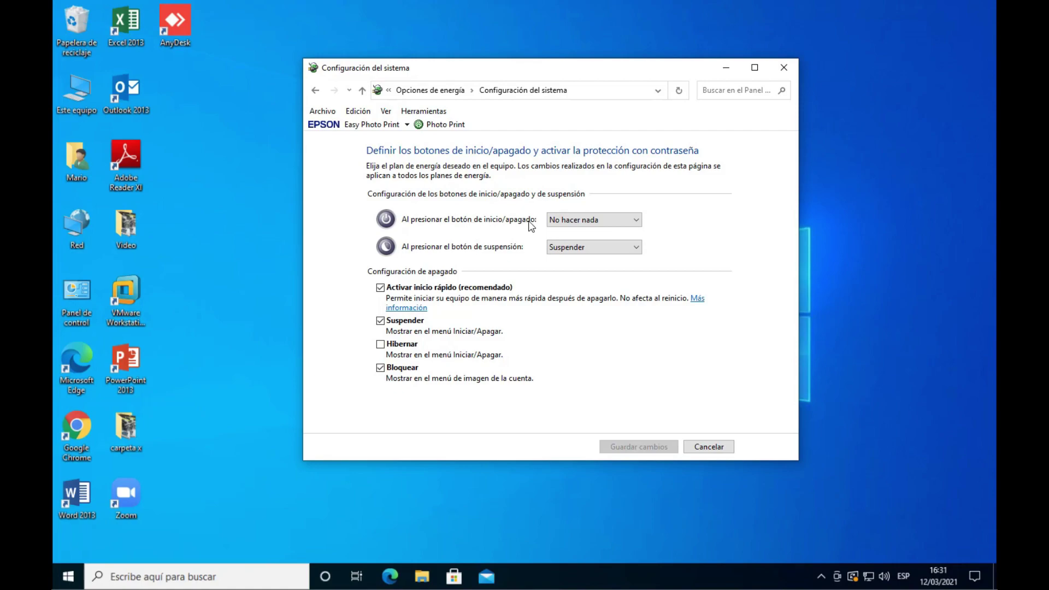
pyautogui.click(607, 221)
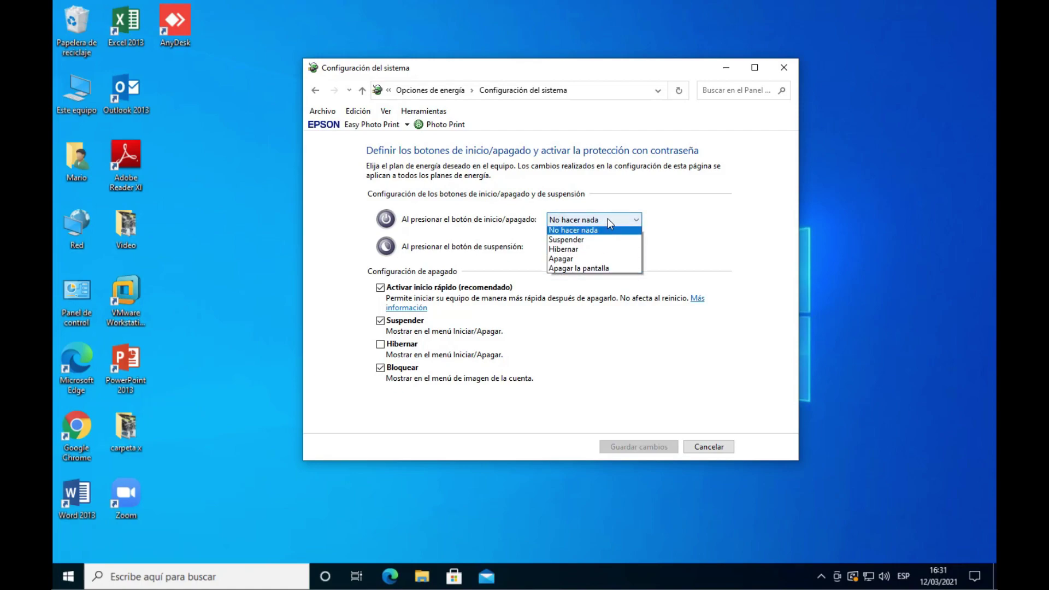
pyautogui.click(576, 265)
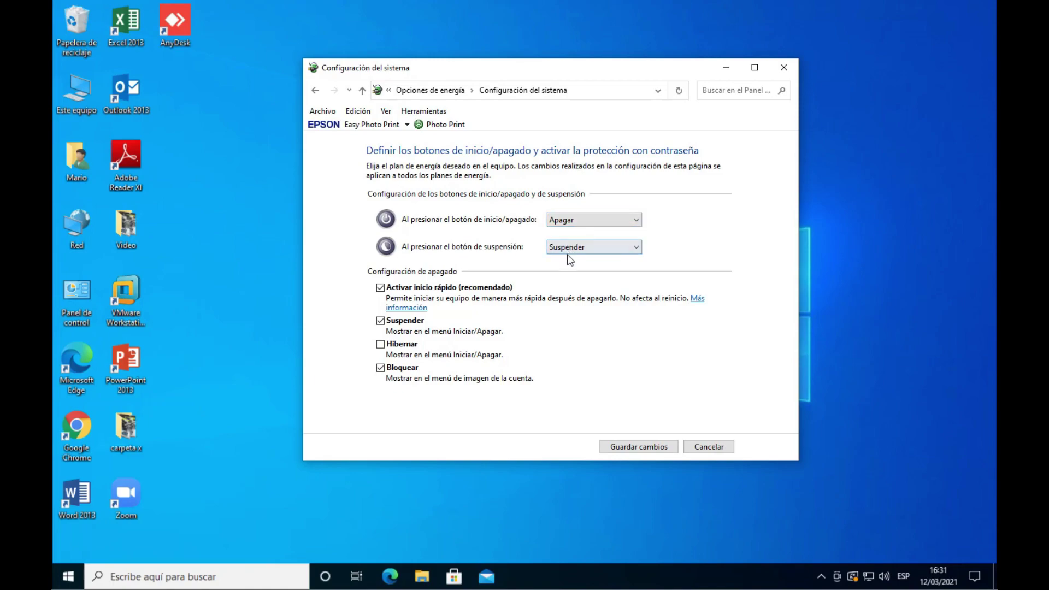
# Disable Activar inicio rápido in the shutdown settings, save the changes and close the power options
pyautogui.click(381, 288)
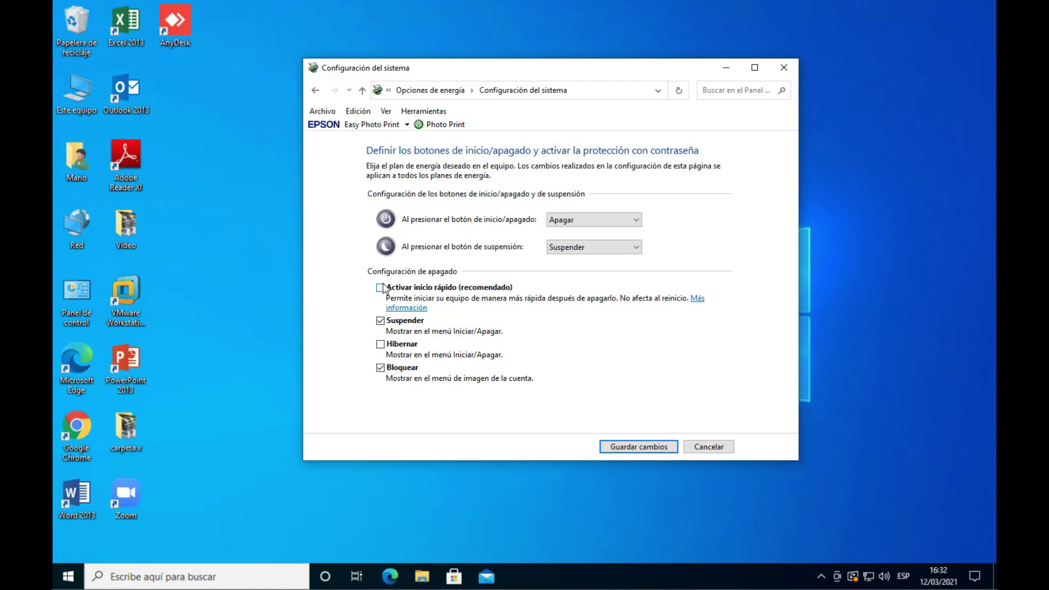
pyautogui.click(633, 449)
pyautogui.click(780, 75)
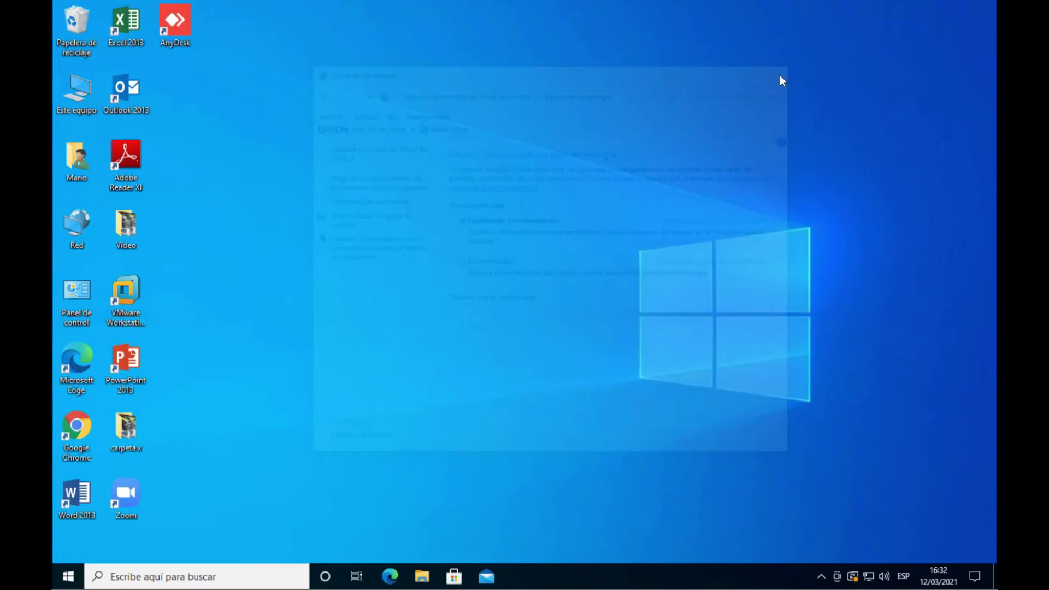
# Restart the computer
pyautogui.click(66, 575)
pyautogui.click(70, 548)
pyautogui.click(91, 517)
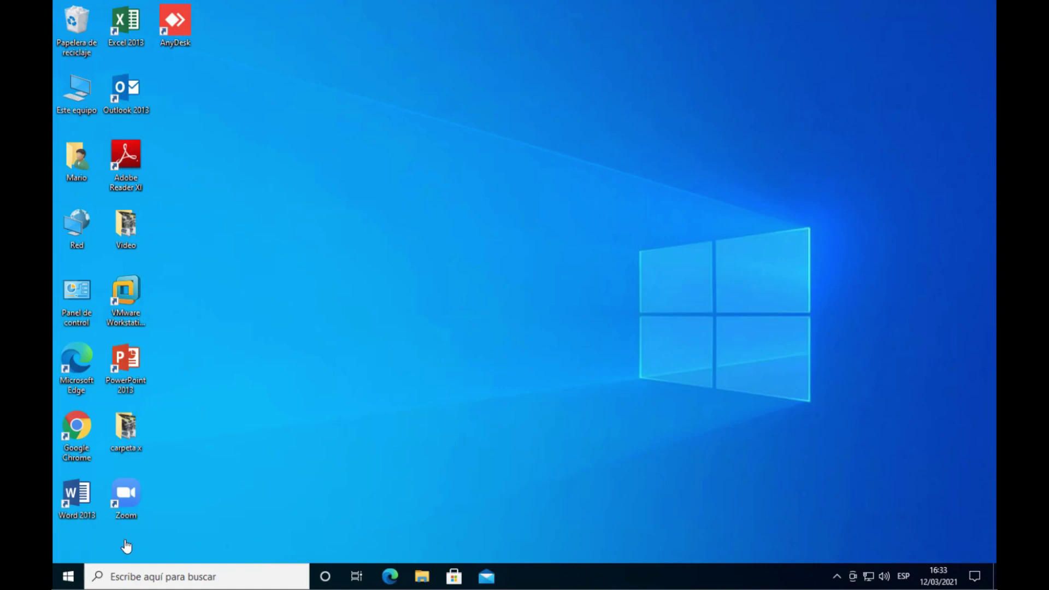
# Check which power-off options Windows offers after the restart, and dismiss them
pyautogui.click(76, 571)
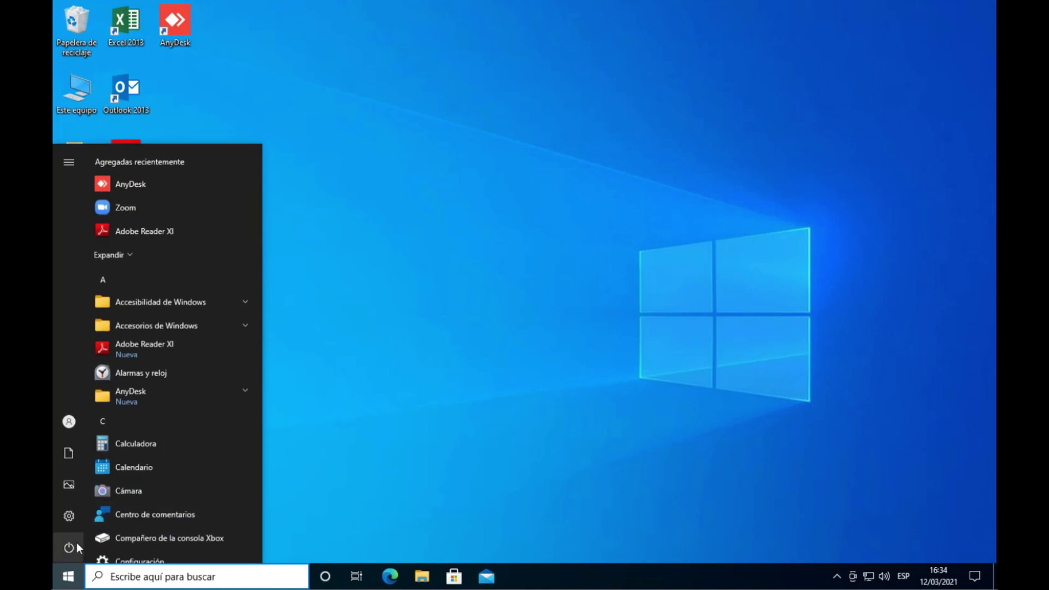
pyautogui.click(70, 548)
pyautogui.click(452, 451)
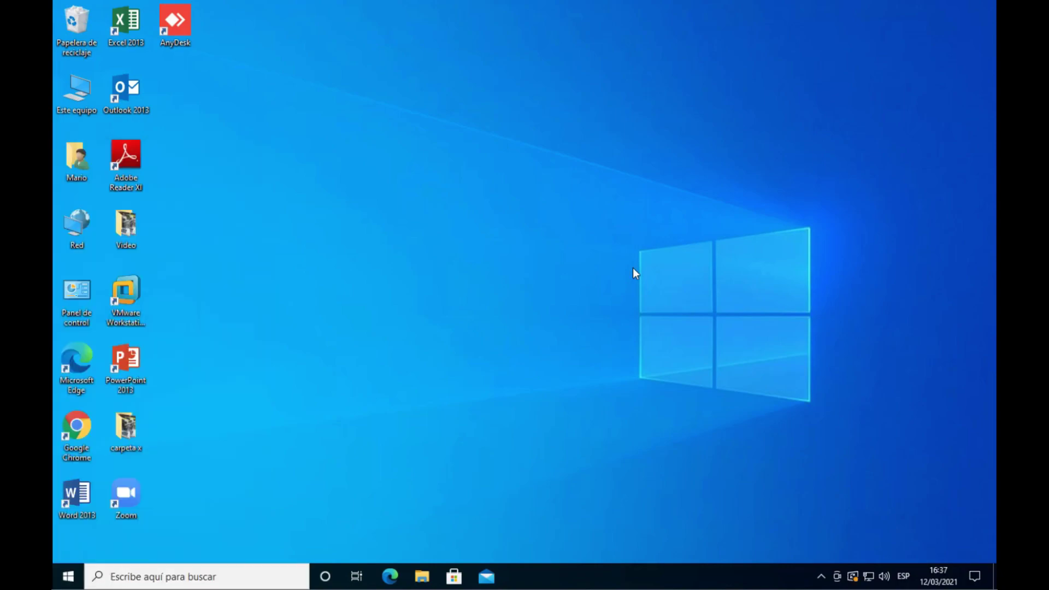
# Run powercfg.cpl and open the advanced power settings of the Equilibrado plan
pyautogui.press('super+r')
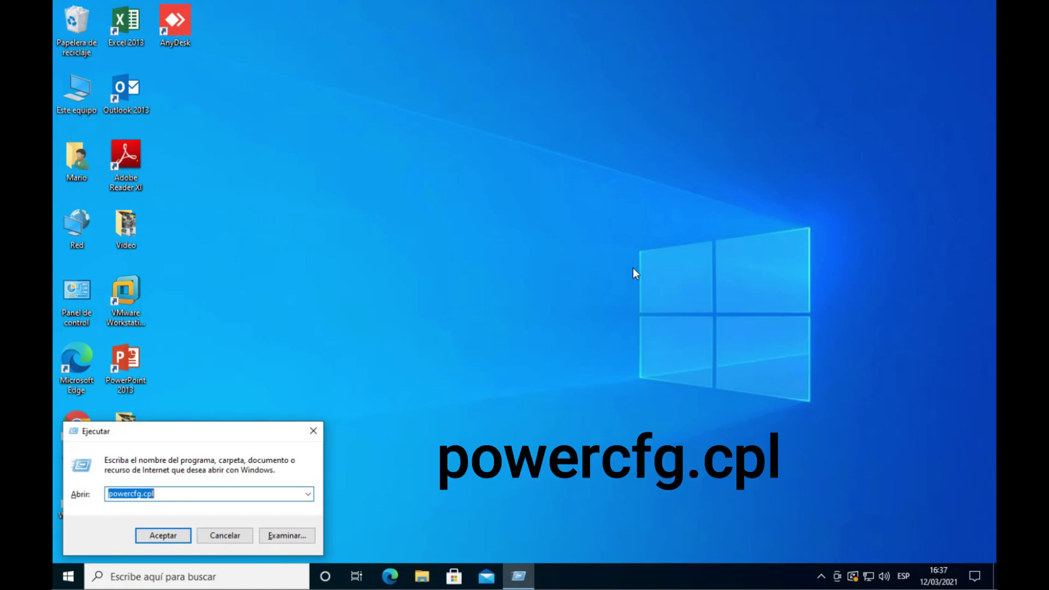
pyautogui.click(190, 493)
pyautogui.press('Return')
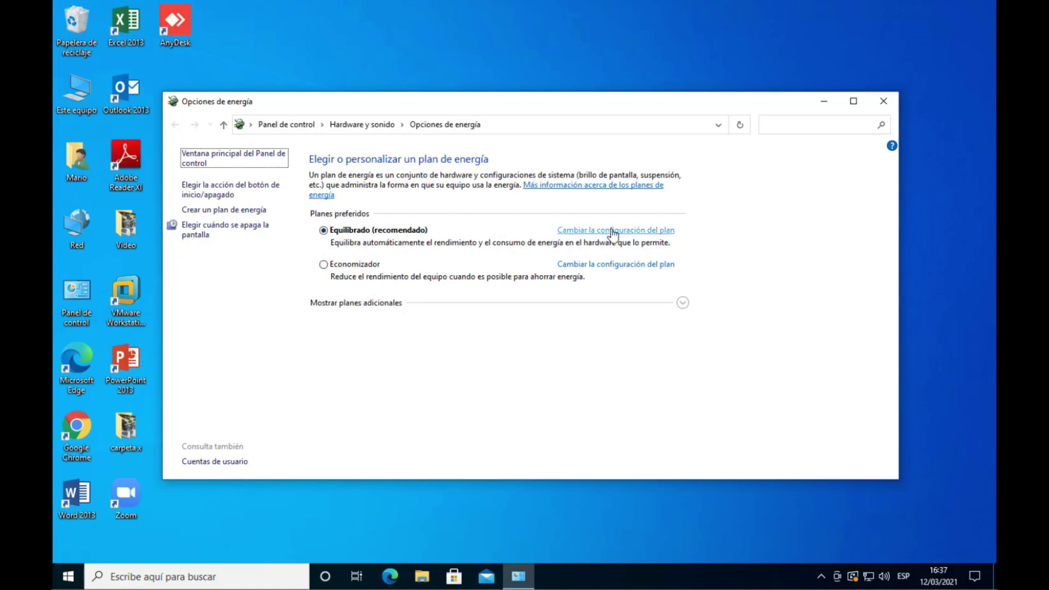
pyautogui.click(629, 231)
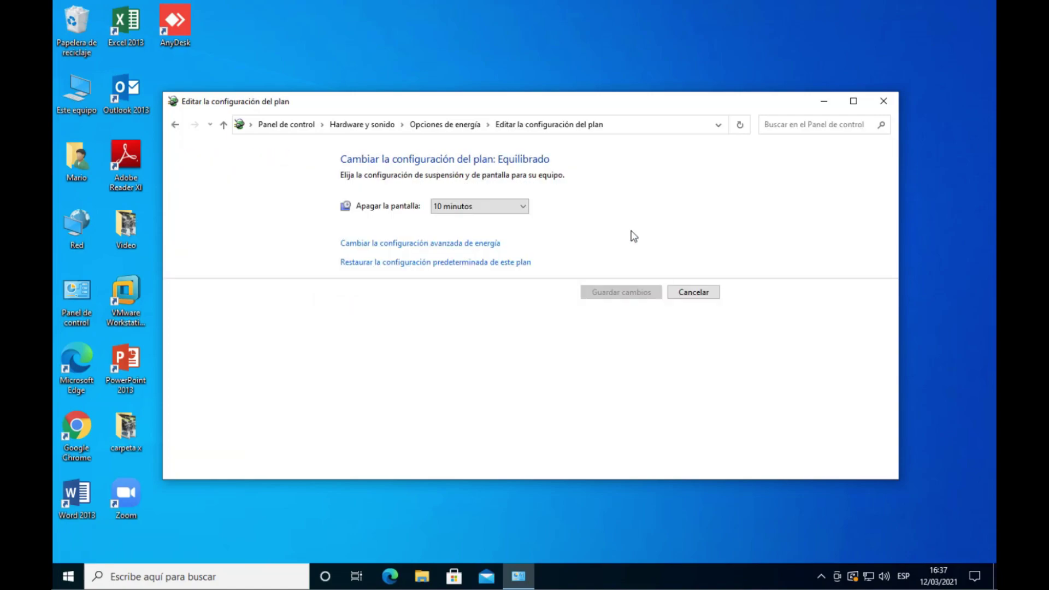
pyautogui.click(419, 249)
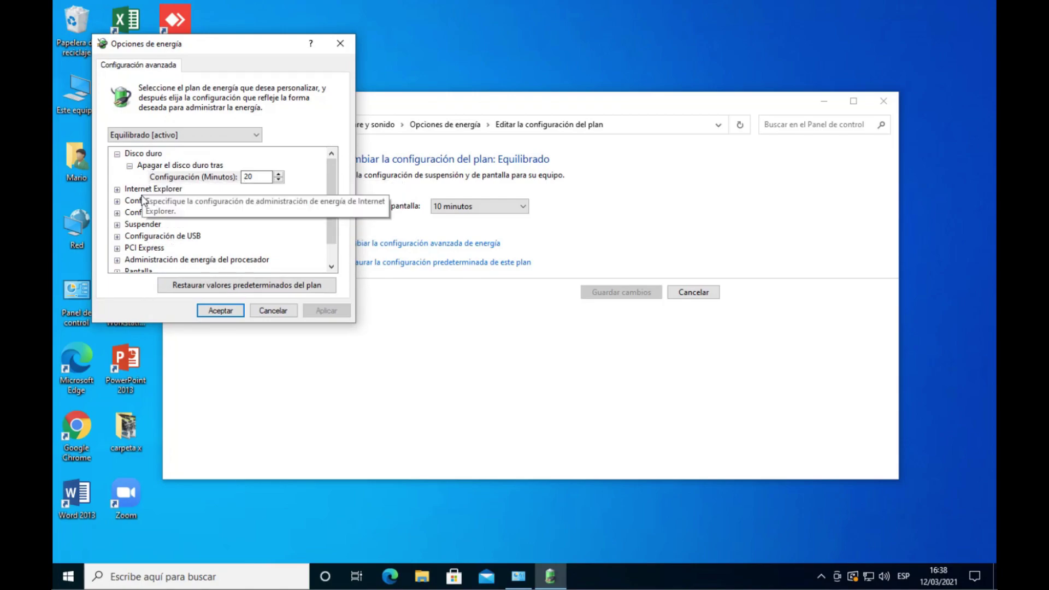
# Set Administración de energía del estado de vínculos under PCI Express to Desactivar
pyautogui.click(118, 248)
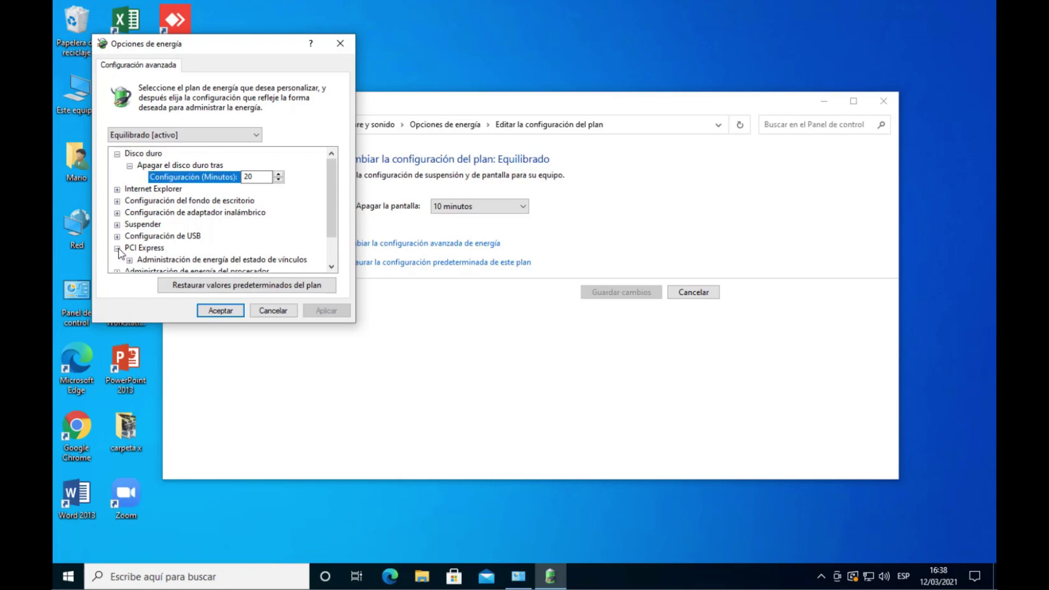
pyautogui.click(164, 260)
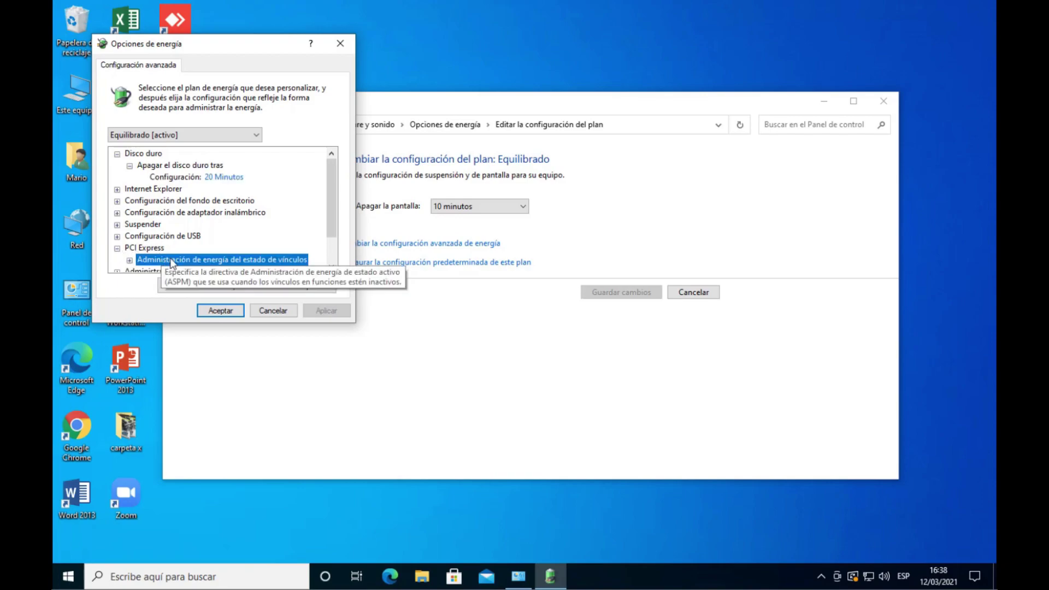
pyautogui.scroll(-1, 164, 229)
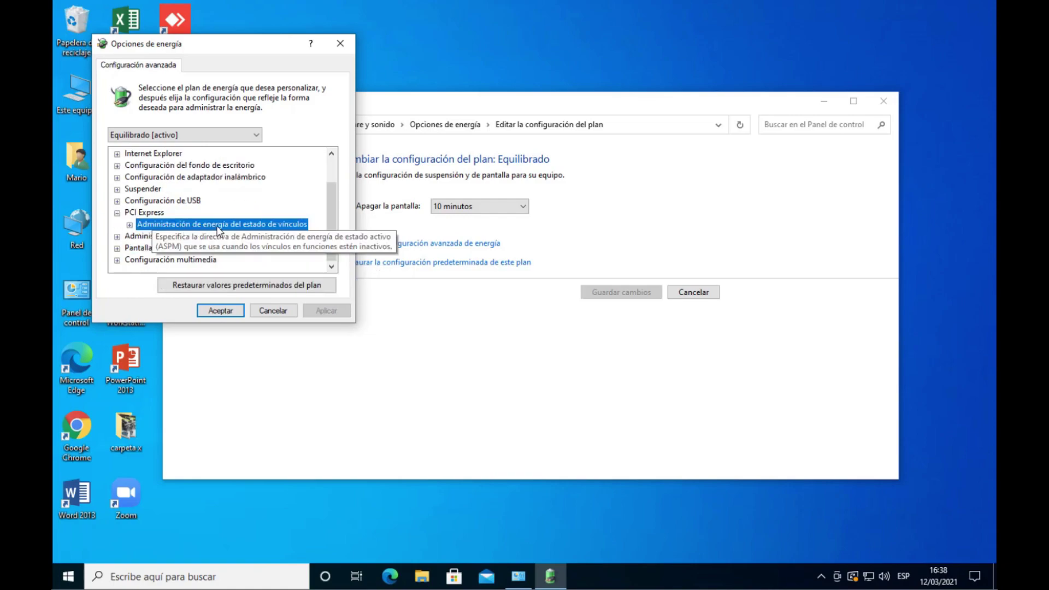
pyautogui.click(130, 225)
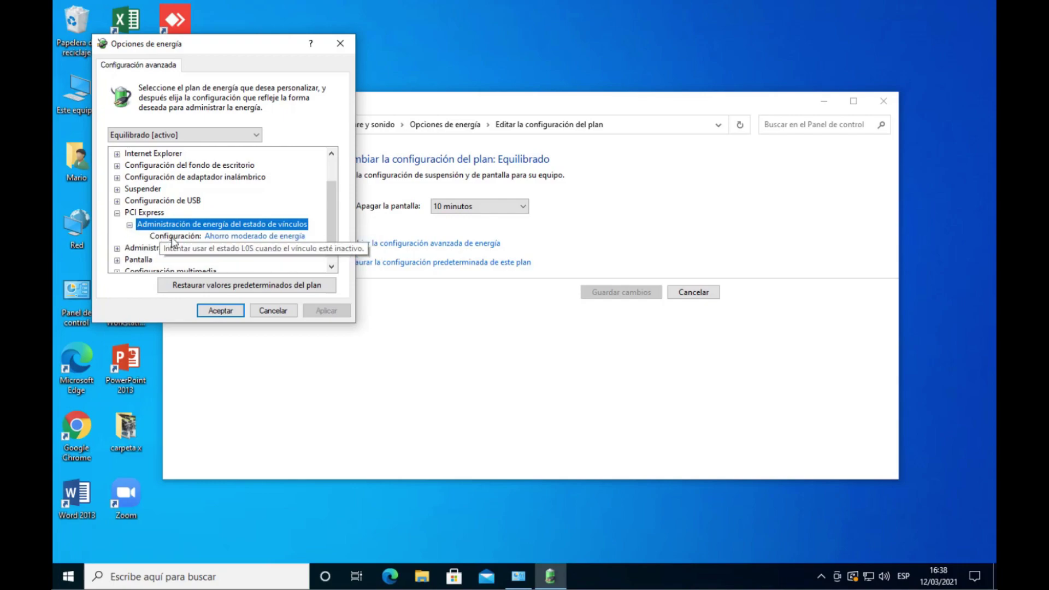
pyautogui.click(244, 237)
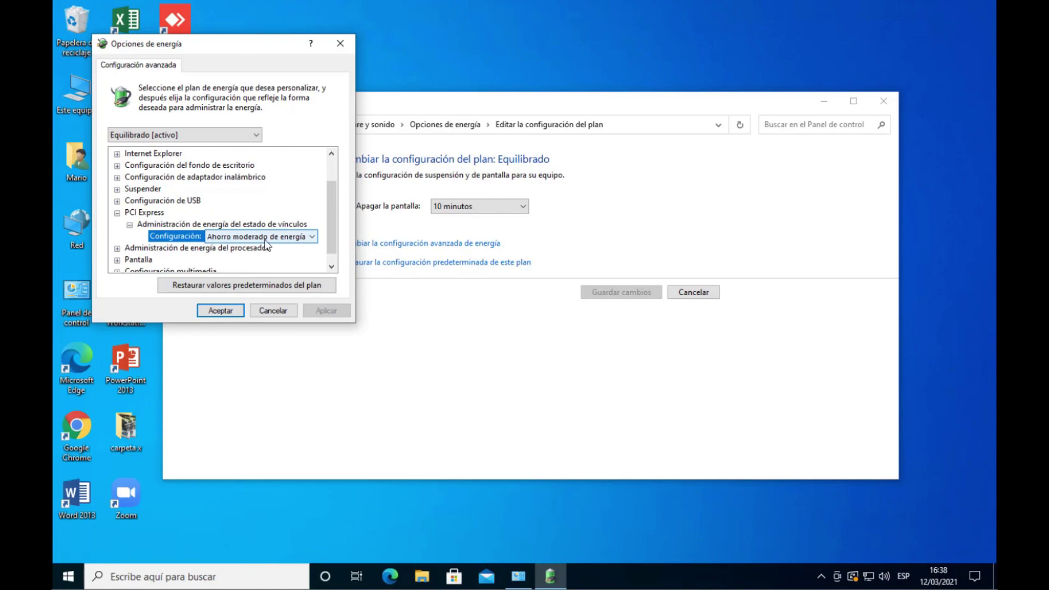
pyautogui.click(312, 238)
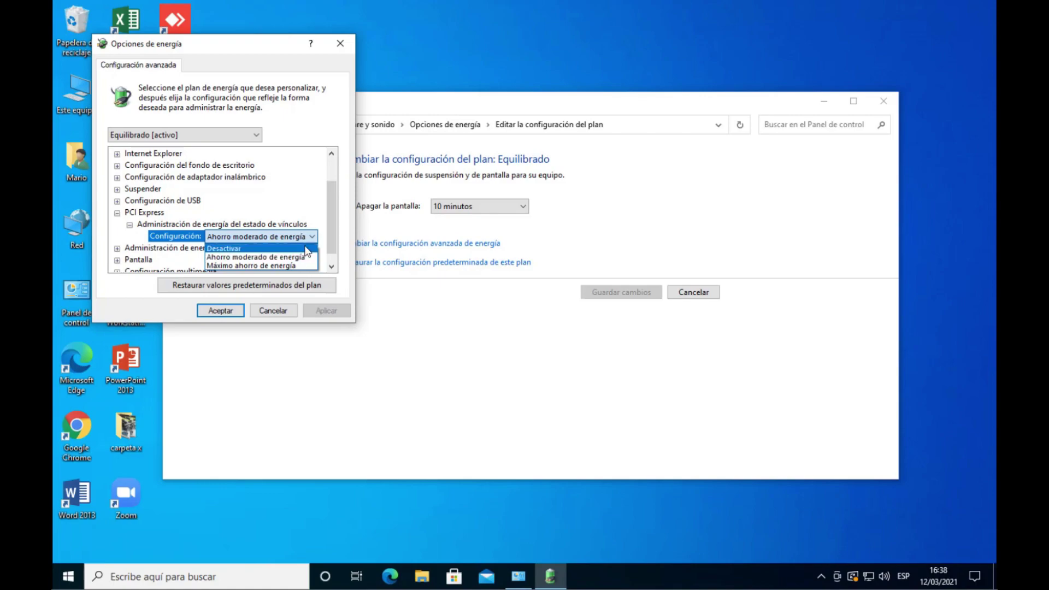
pyautogui.click(306, 248)
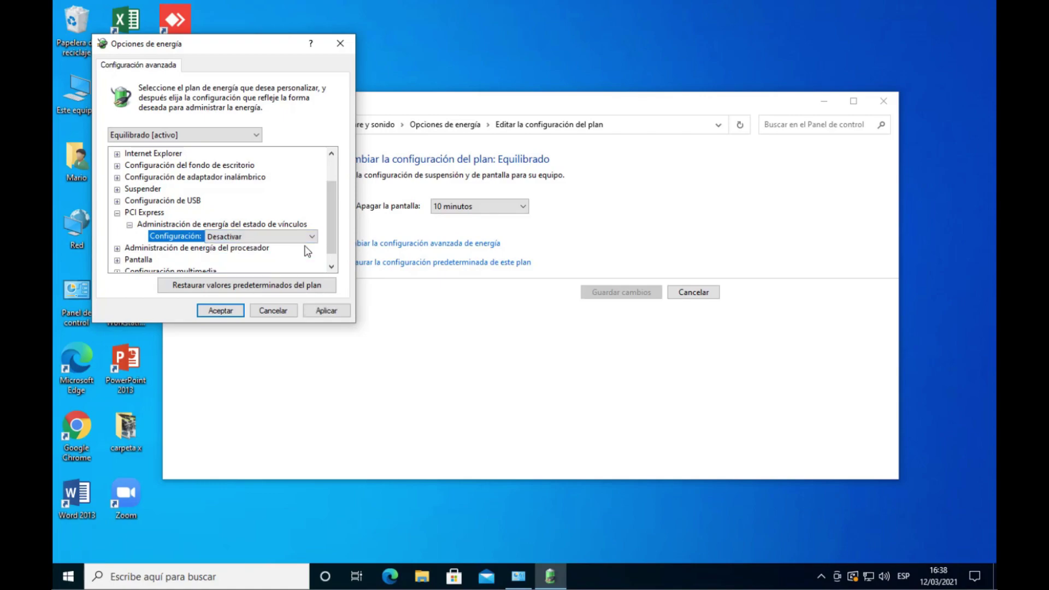
# Apply and accept the advanced power settings, and close the Editar la configuración del plan window
pyautogui.click(324, 307)
pyautogui.click(219, 309)
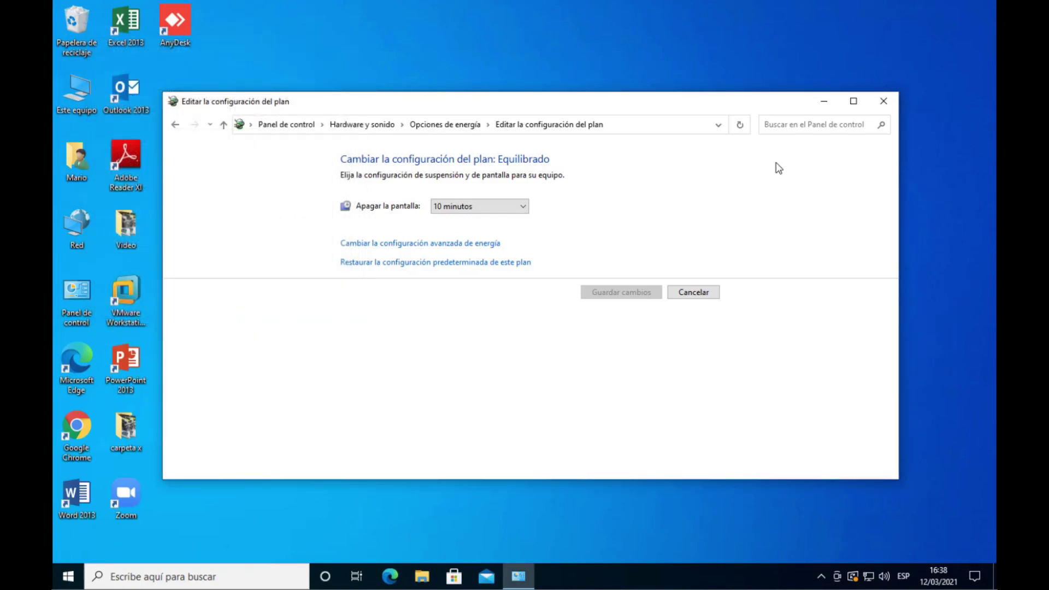
pyautogui.click(894, 101)
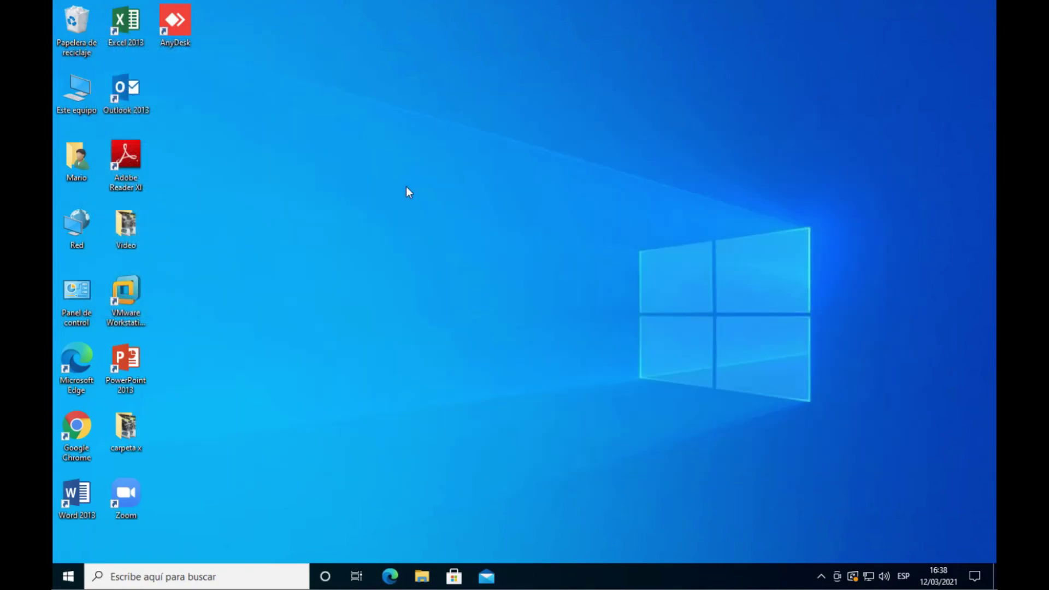
# Restart the computer
pyautogui.click(68, 576)
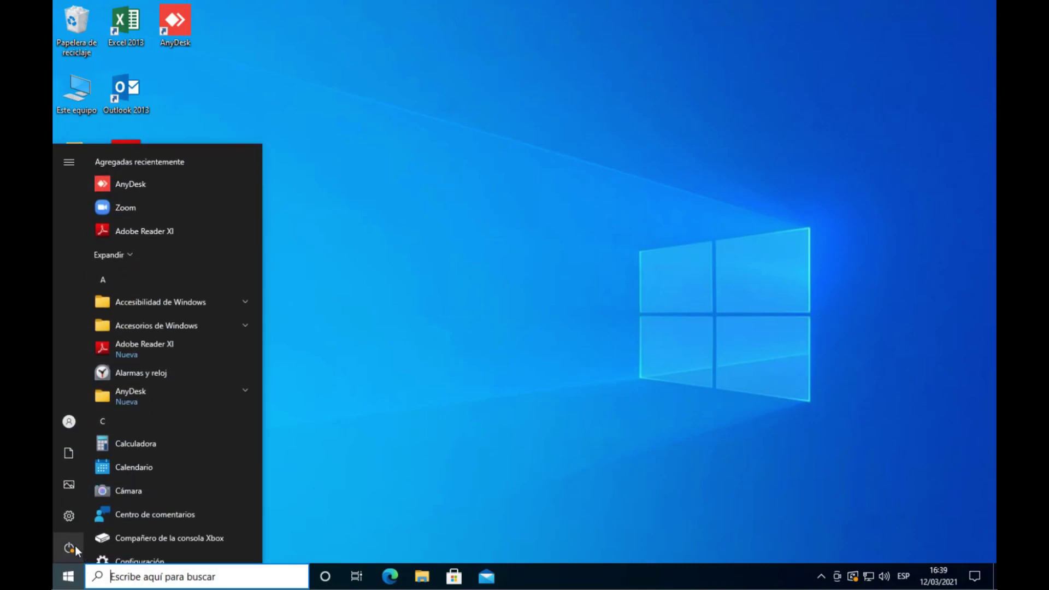
pyautogui.click(77, 545)
pyautogui.click(104, 518)
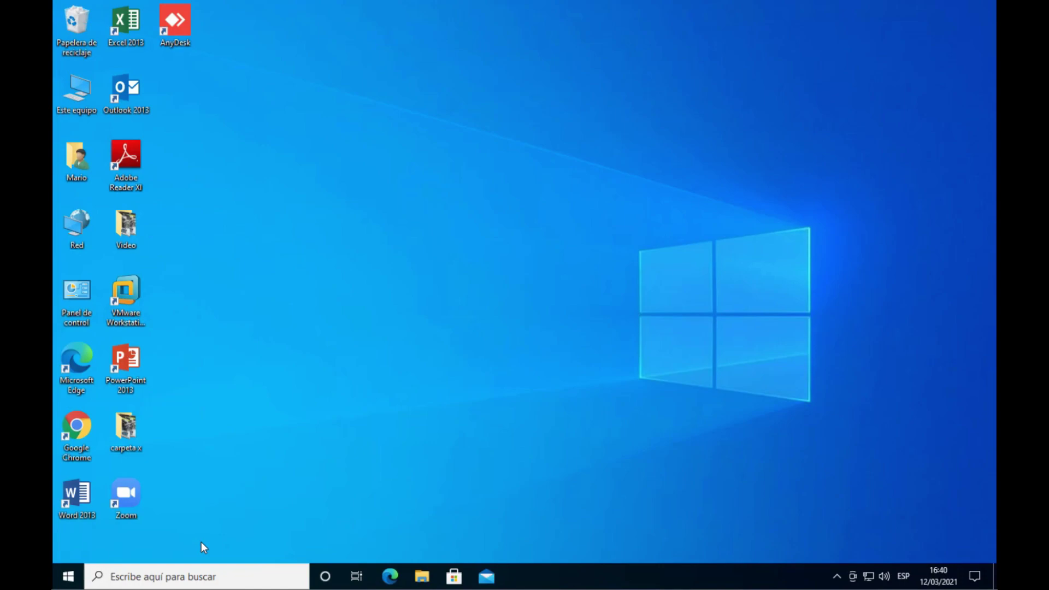
# Check the power-off options offered after restarting, and dismiss them
pyautogui.click(68, 573)
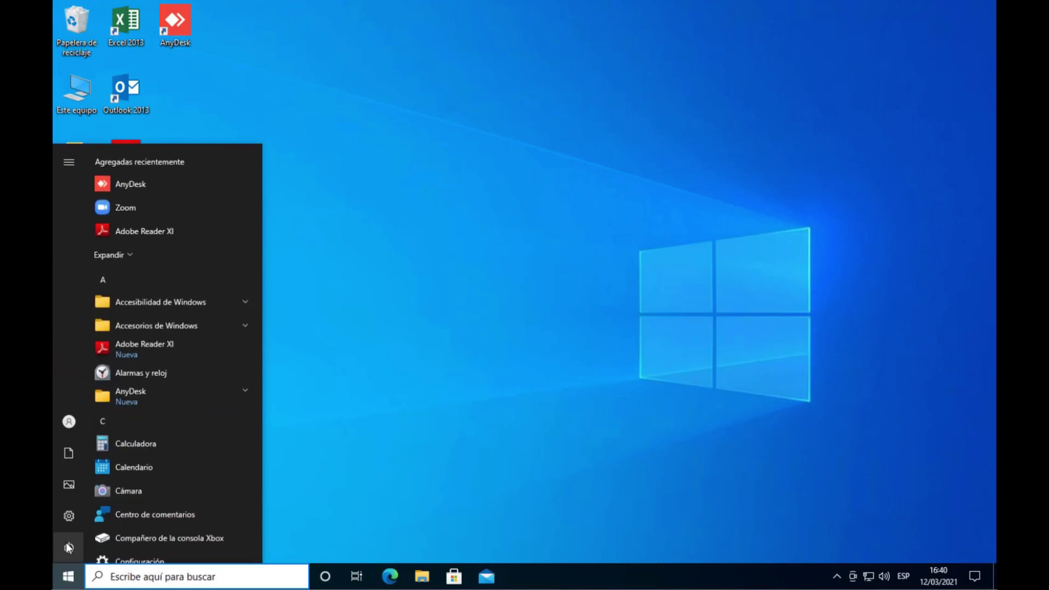
pyautogui.click(68, 547)
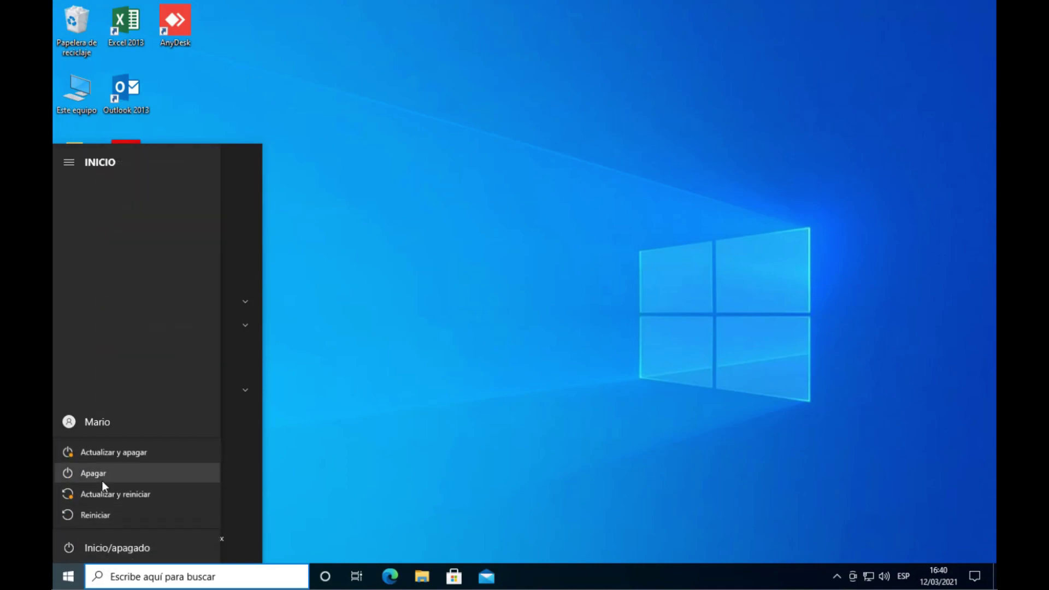
pyautogui.click(326, 464)
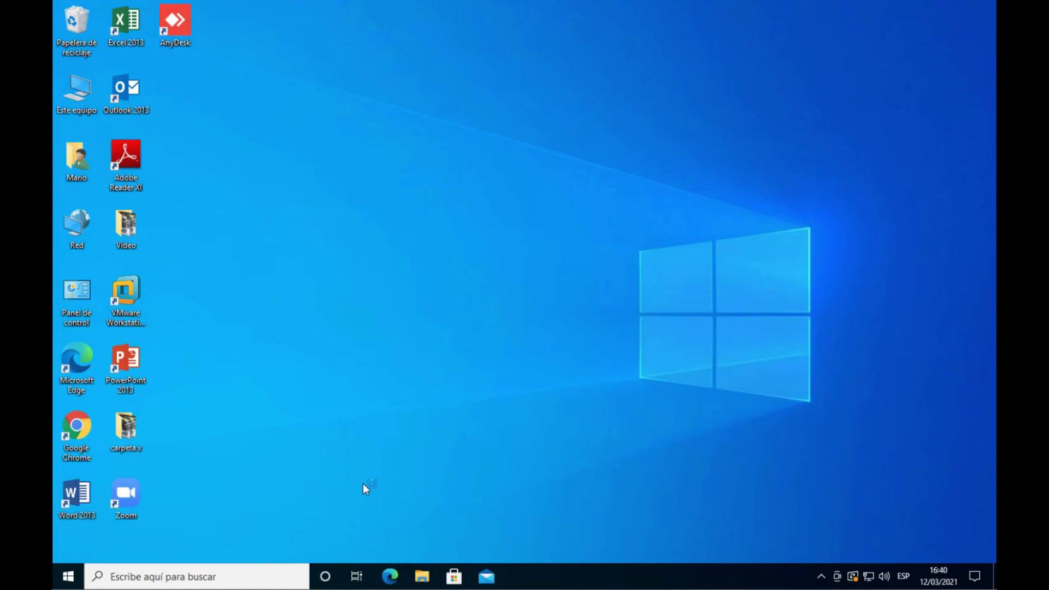
# Open a standard command prompt with cmd, try to run powercfg -h off in it, and close it
pyautogui.press('super+r')
pyautogui.press('BackSpace')
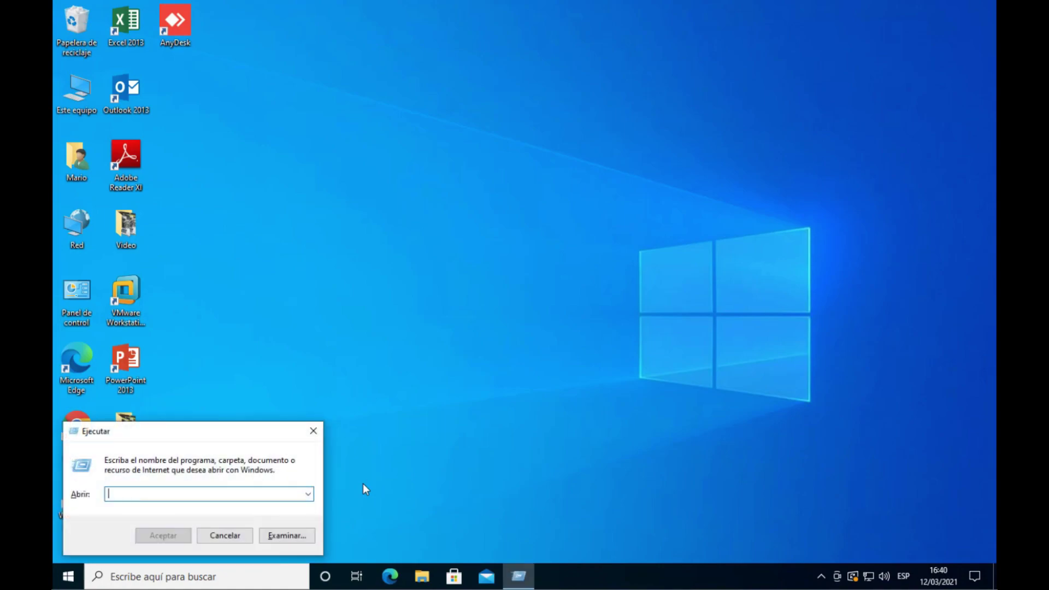
pyautogui.write('cmd')
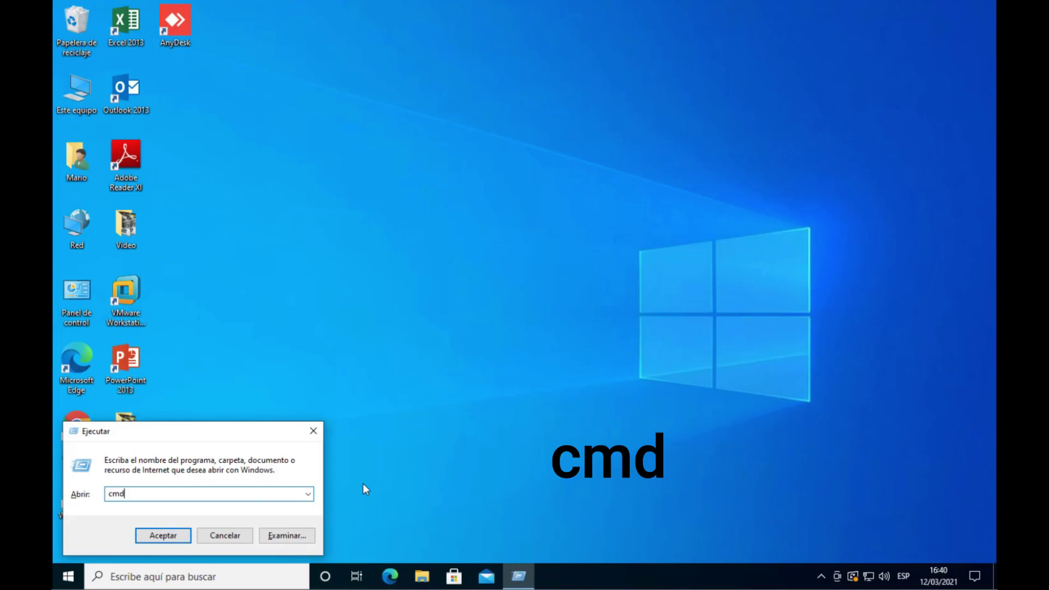
pyautogui.press('Return')
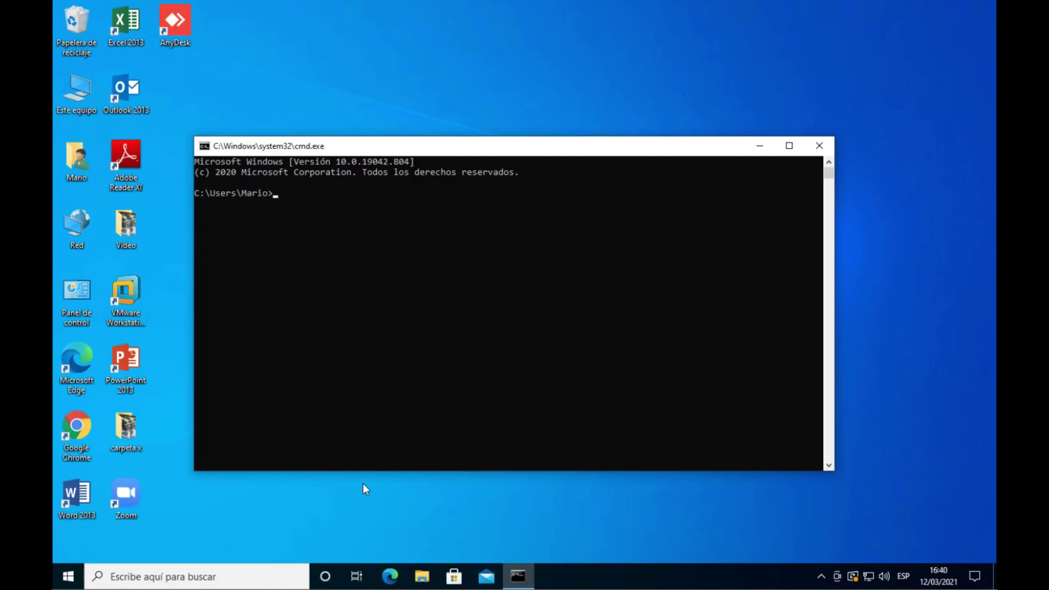
pyautogui.write('powercfg')
pyautogui.write('-h off')
pyautogui.press('Return')
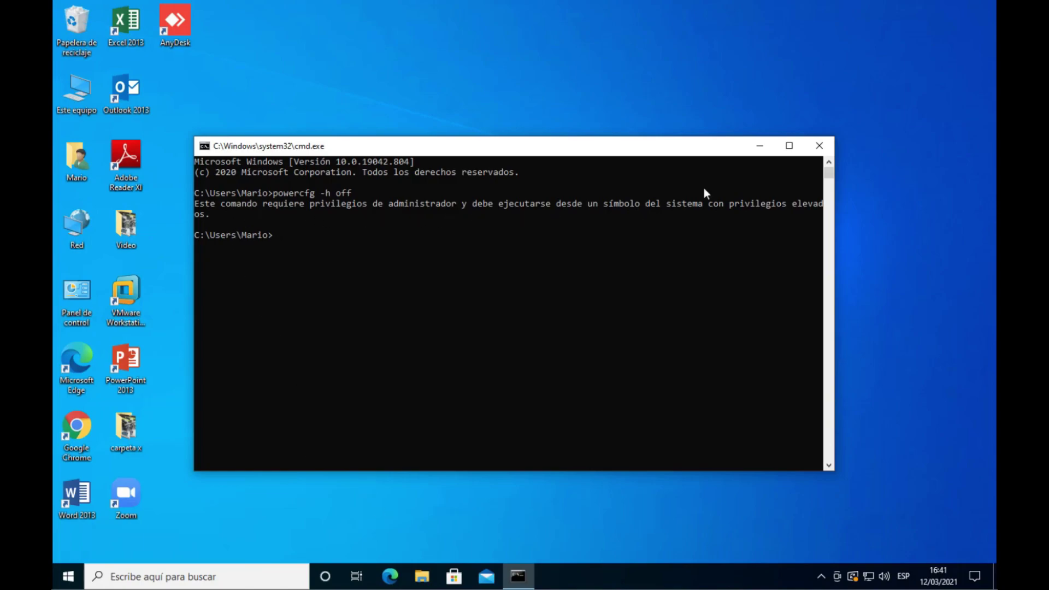
pyautogui.click(818, 141)
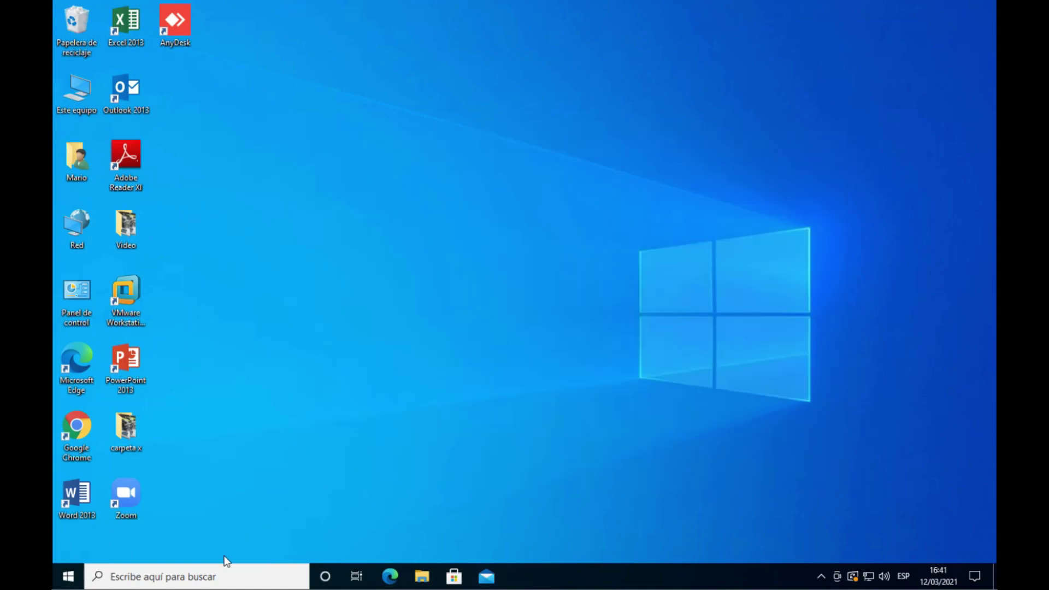
# Search for cmd and open Símbolo del sistema as administrator, allowing it to make changes to the device
pyautogui.click(219, 579)
pyautogui.write('cmd')
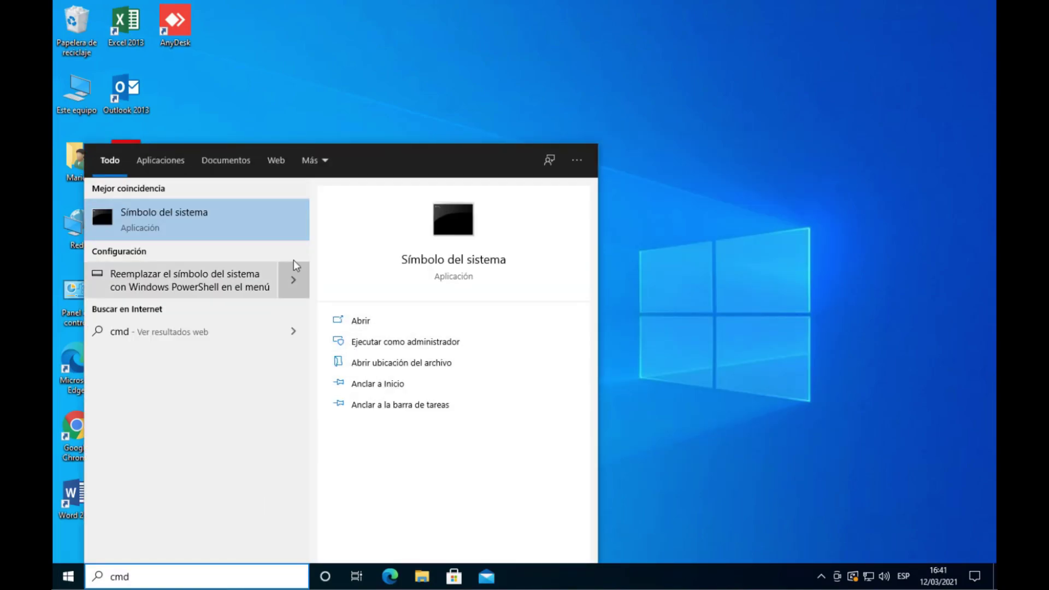
pyautogui.click(276, 225)
pyautogui.rightClick(276, 226)
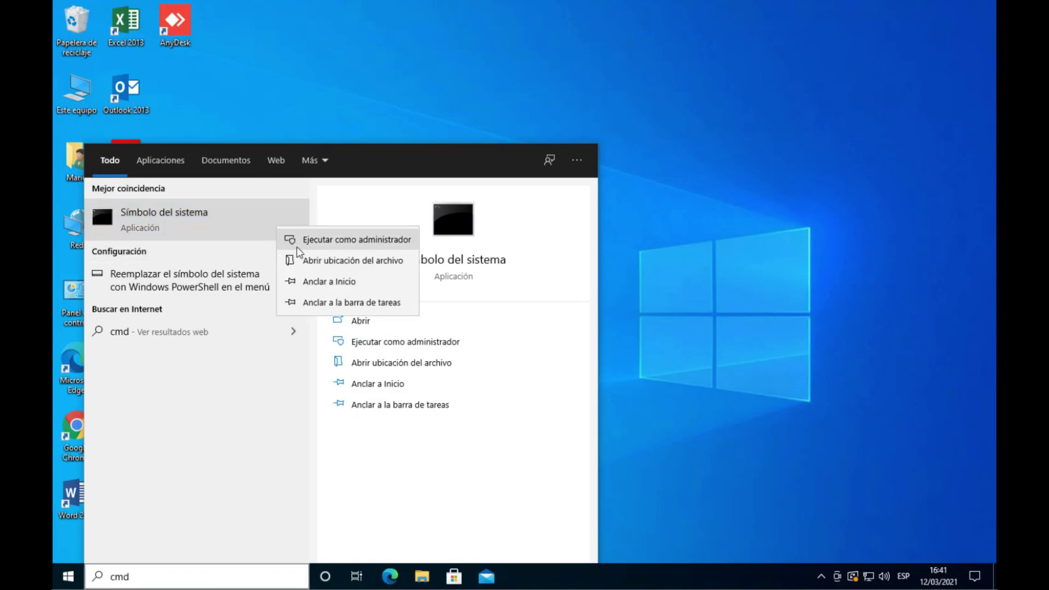
pyautogui.press('Escape')
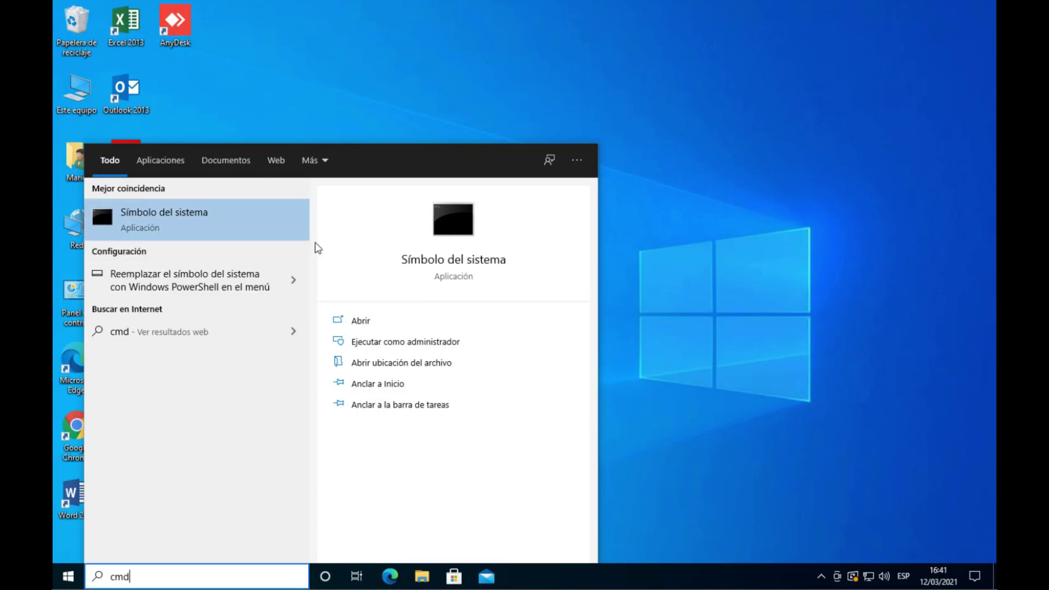
pyautogui.hotkey('ctrl', 'shift', 'Return')
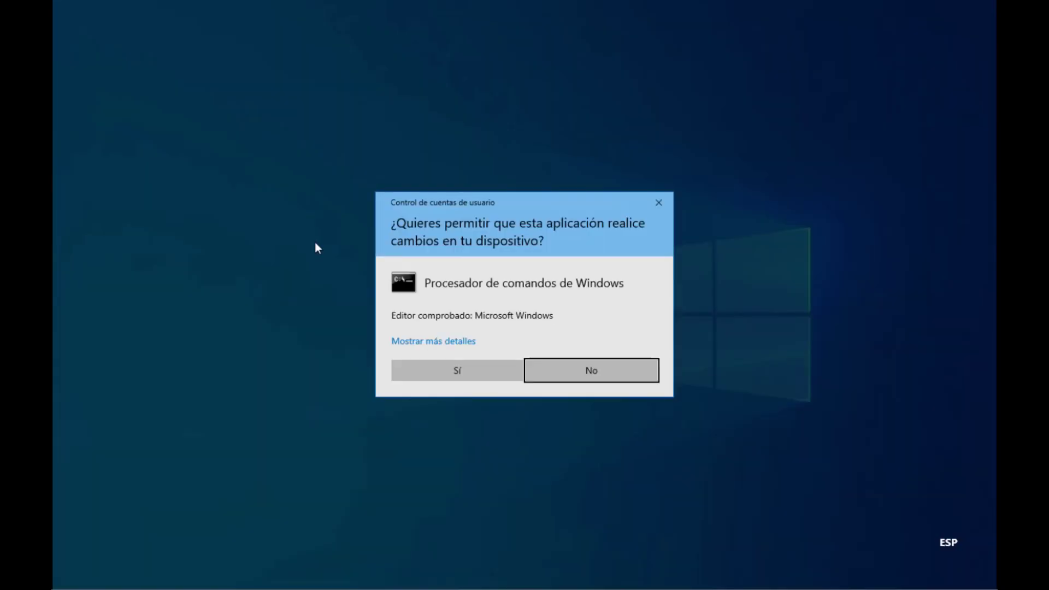
pyautogui.click(464, 370)
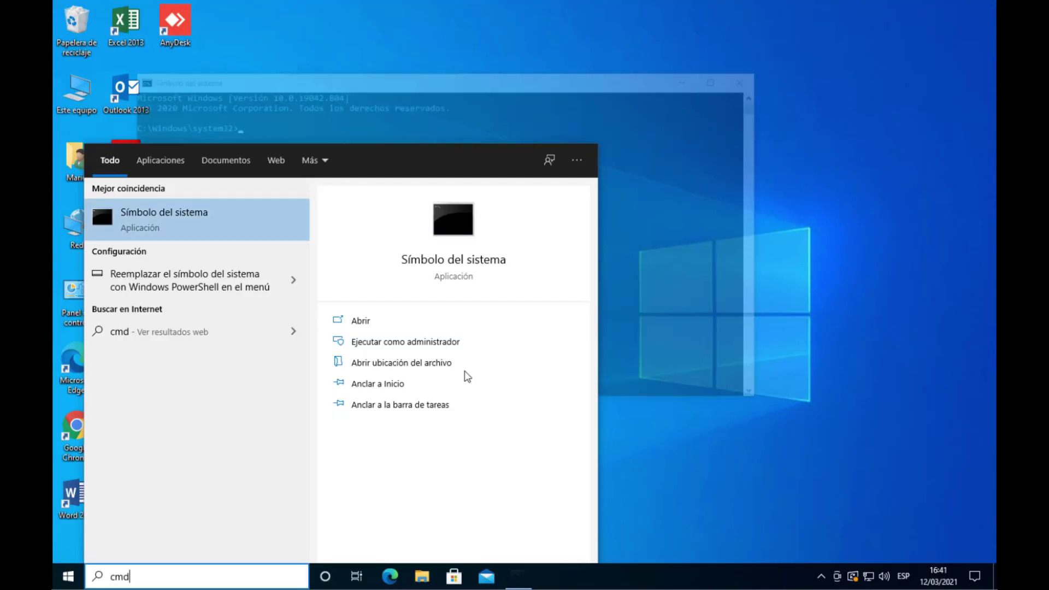
pyautogui.click(426, 91)
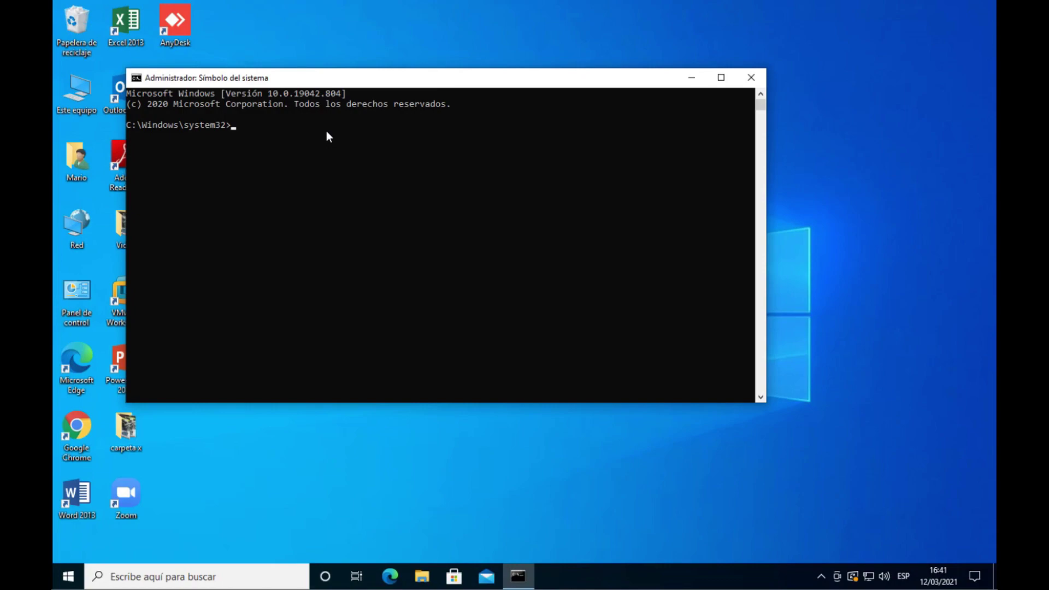
# Turn off hibernation by running powercfg -h off in the administrator command prompt, and close it
pyautogui.write('powercfg')
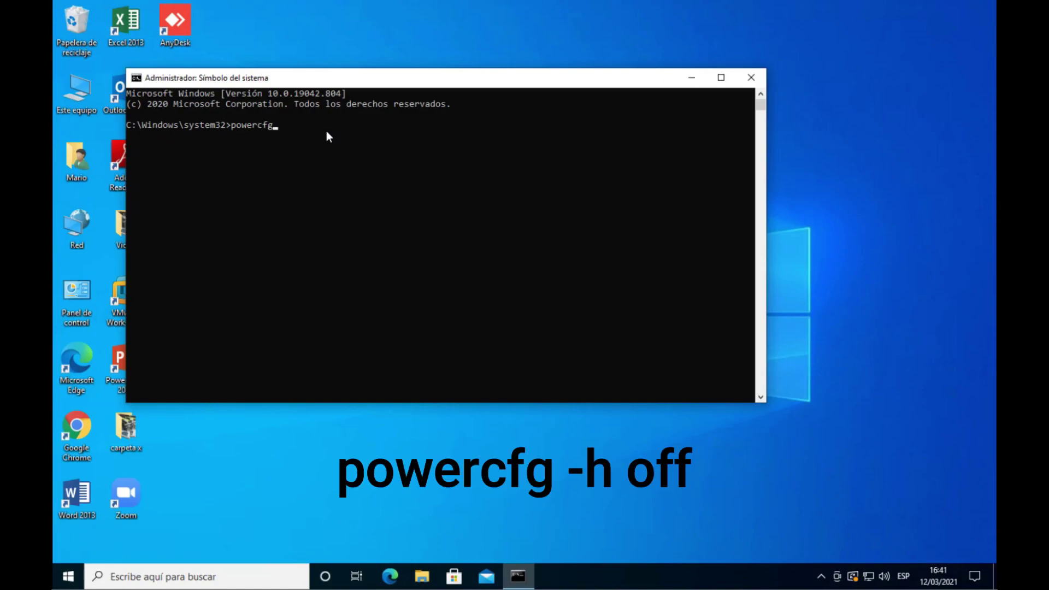
pyautogui.write(' -h off')
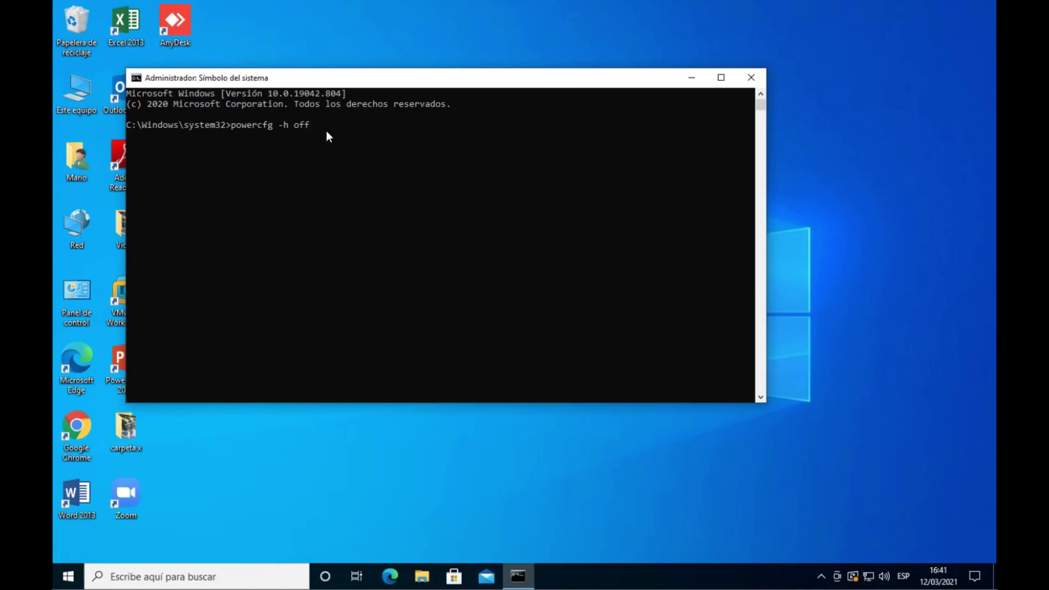
pyautogui.press('Return')
pyautogui.click(750, 80)
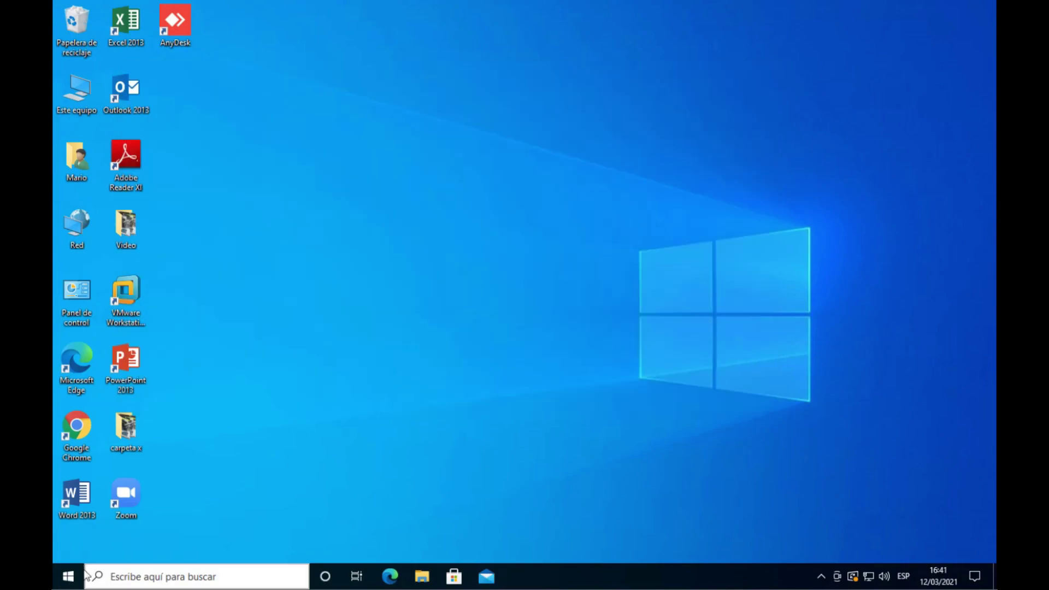
# Restart the computer after disabling hibernation
pyautogui.click(68, 576)
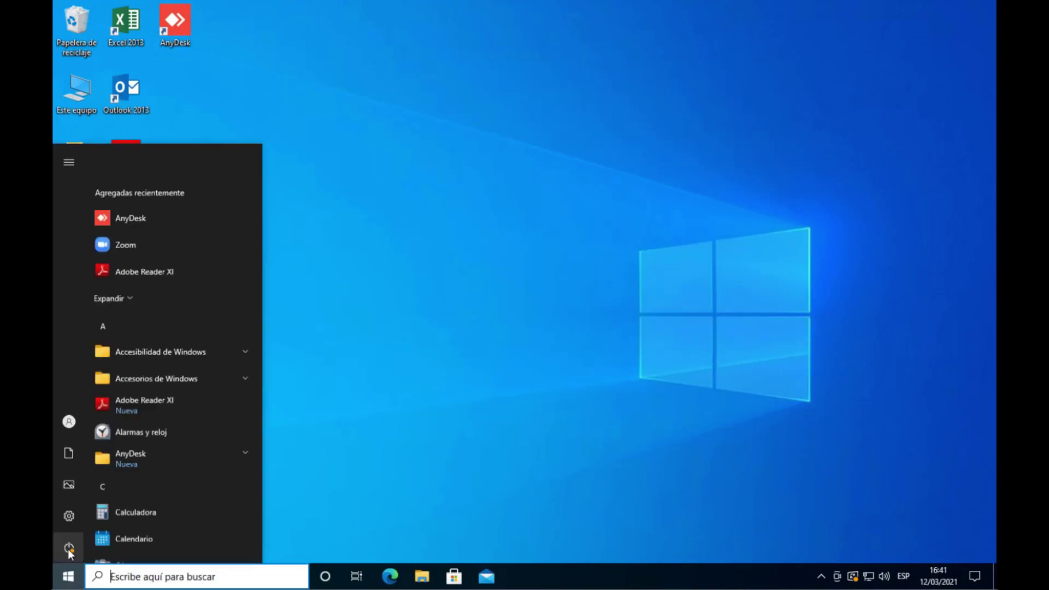
pyautogui.click(70, 549)
pyautogui.click(86, 523)
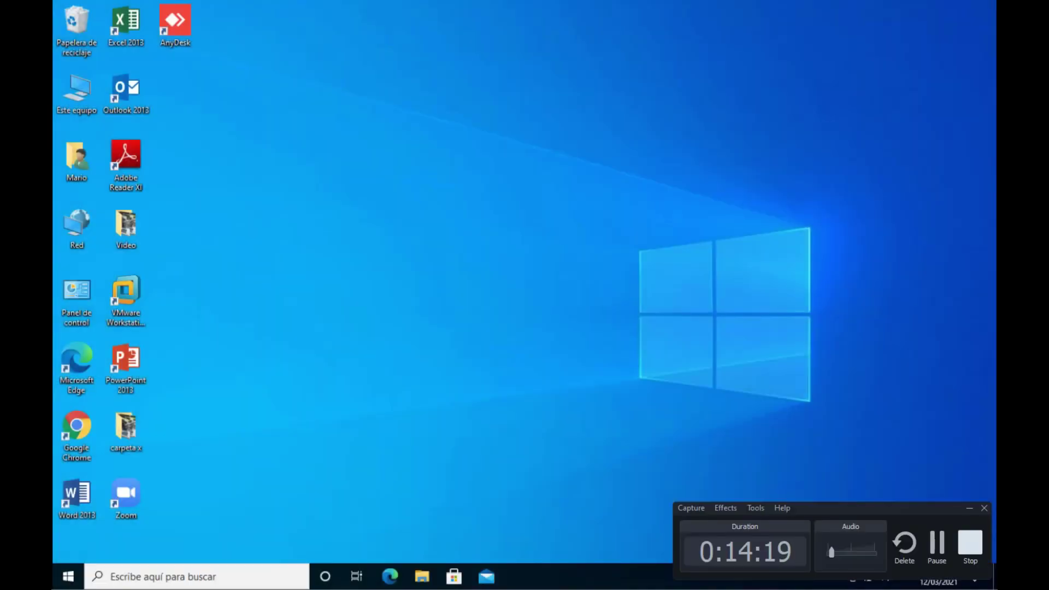
# Shut down the computer to test the power-off
pyautogui.click(969, 508)
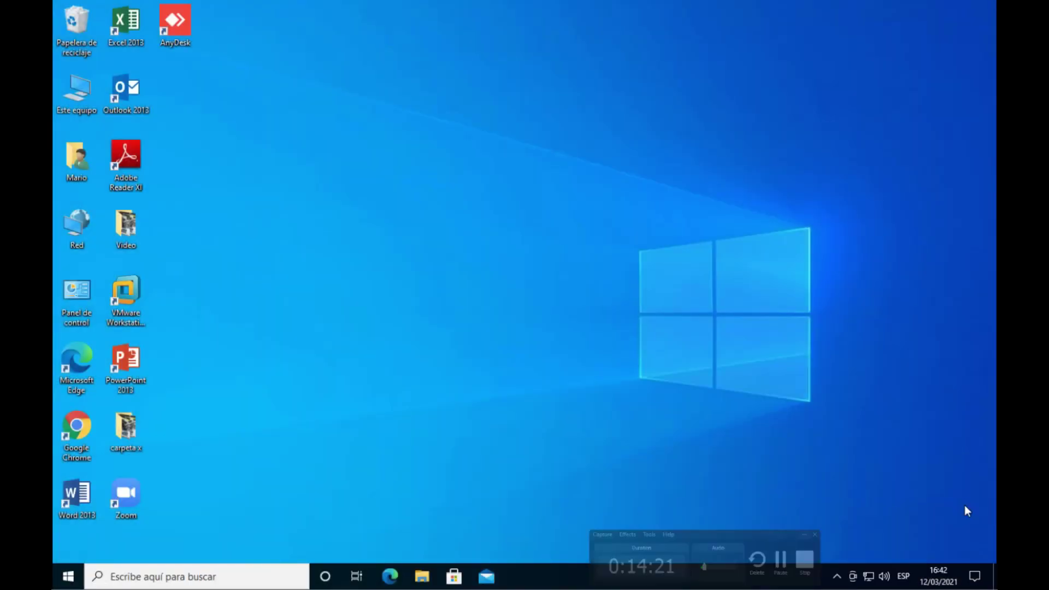
pyautogui.click(68, 576)
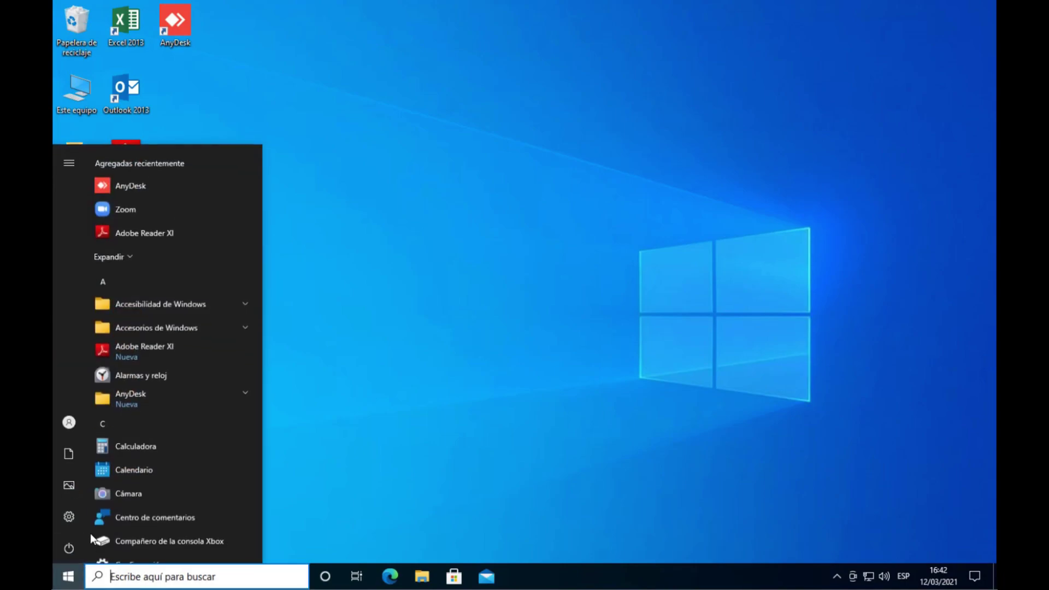
pyautogui.click(65, 542)
pyautogui.click(112, 480)
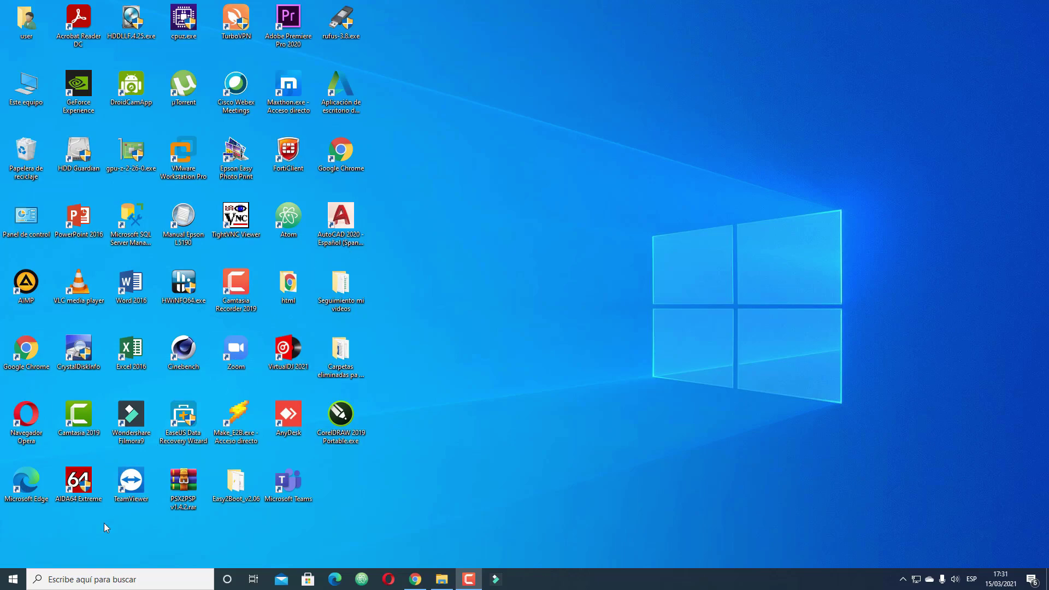
# Open the Aplicaciones y características settings, and from there open Programas y características
pyautogui.rightClick(13, 580)
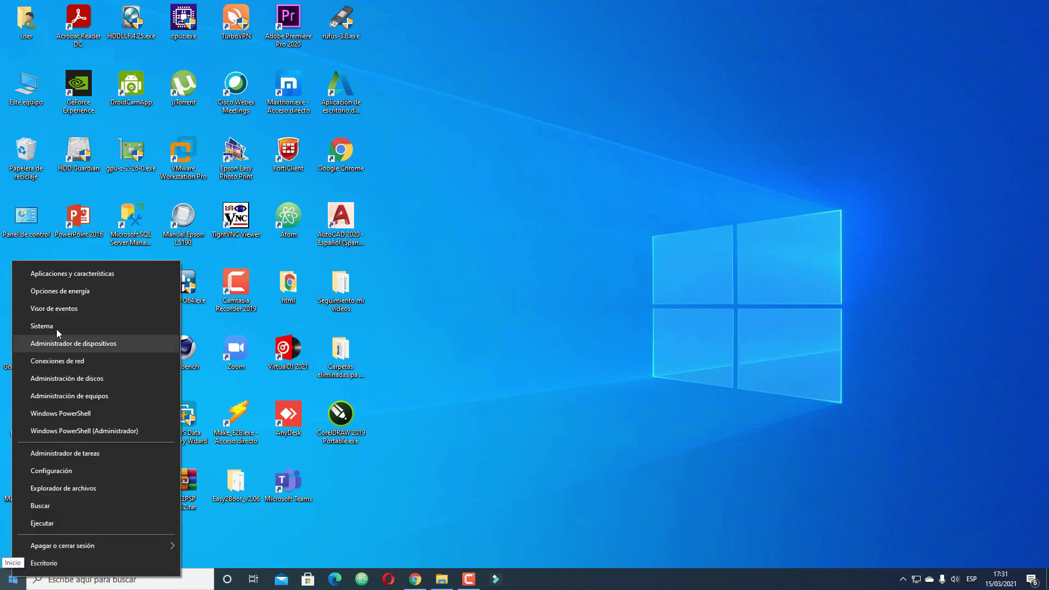
pyautogui.click(73, 279)
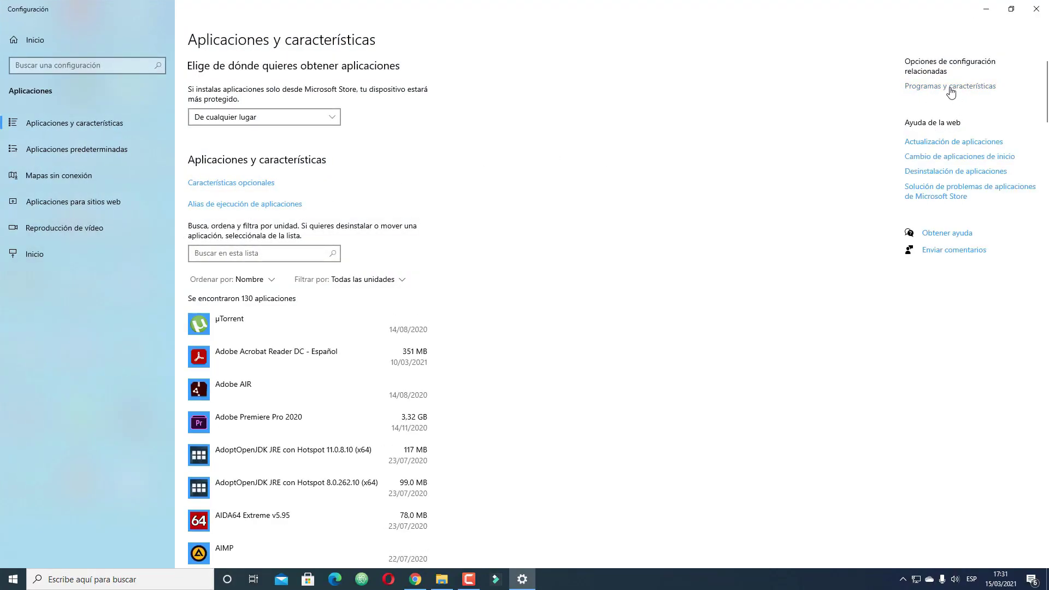
pyautogui.click(1011, 9)
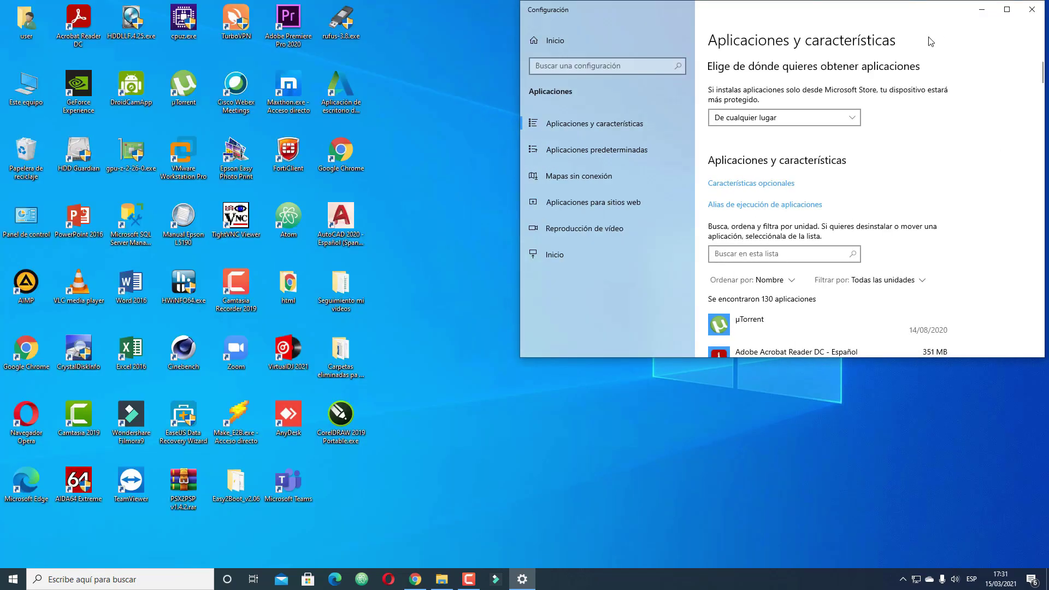
pyautogui.click(1006, 9)
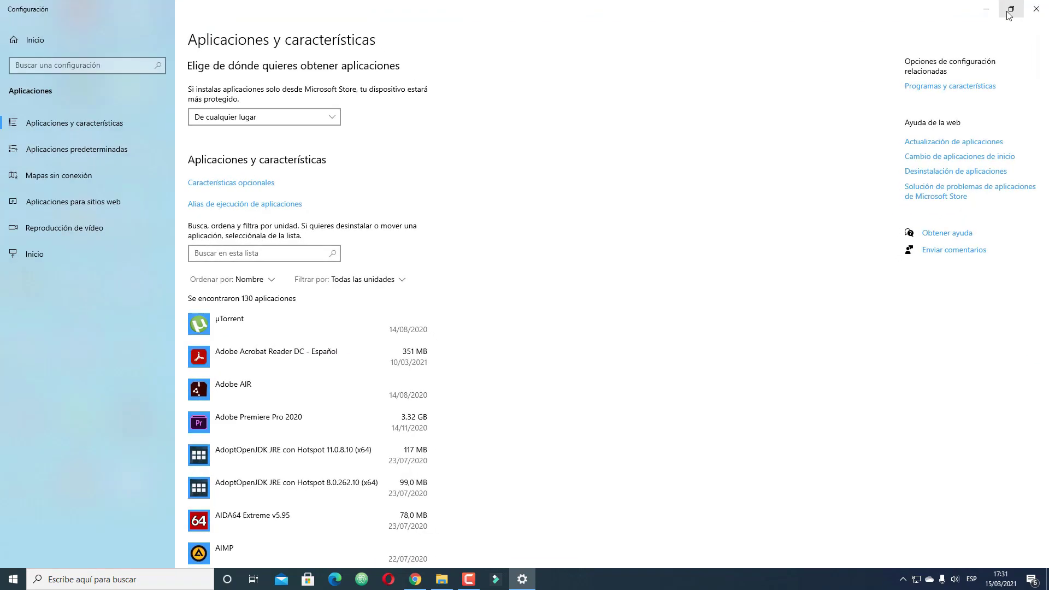
pyautogui.click(959, 95)
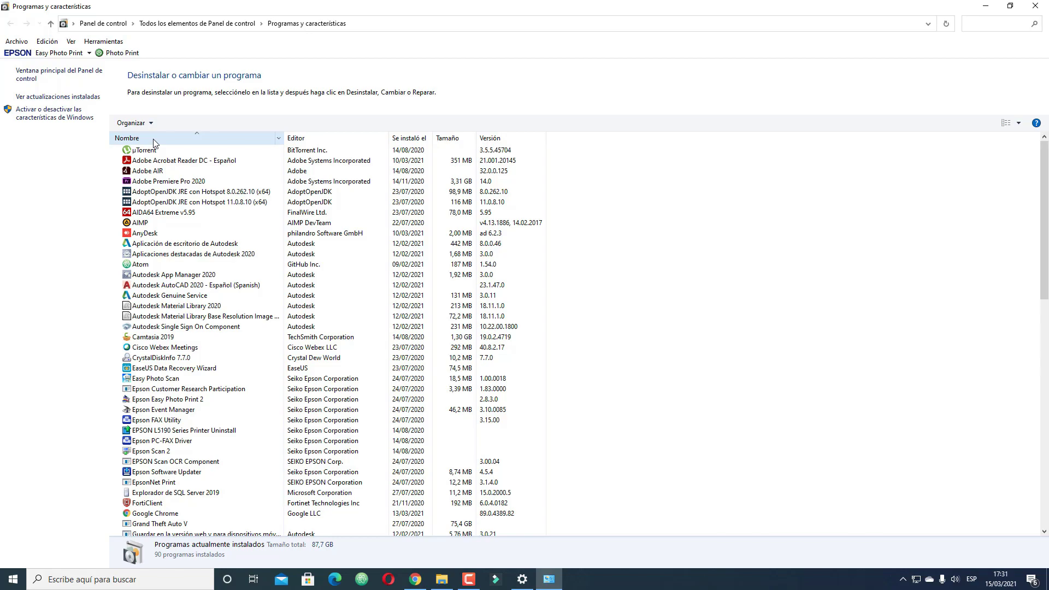
# Review the installed programs in Programas y características for software that could interfere with shutting down the computer
pyautogui.scroll(-11, 153, 143)
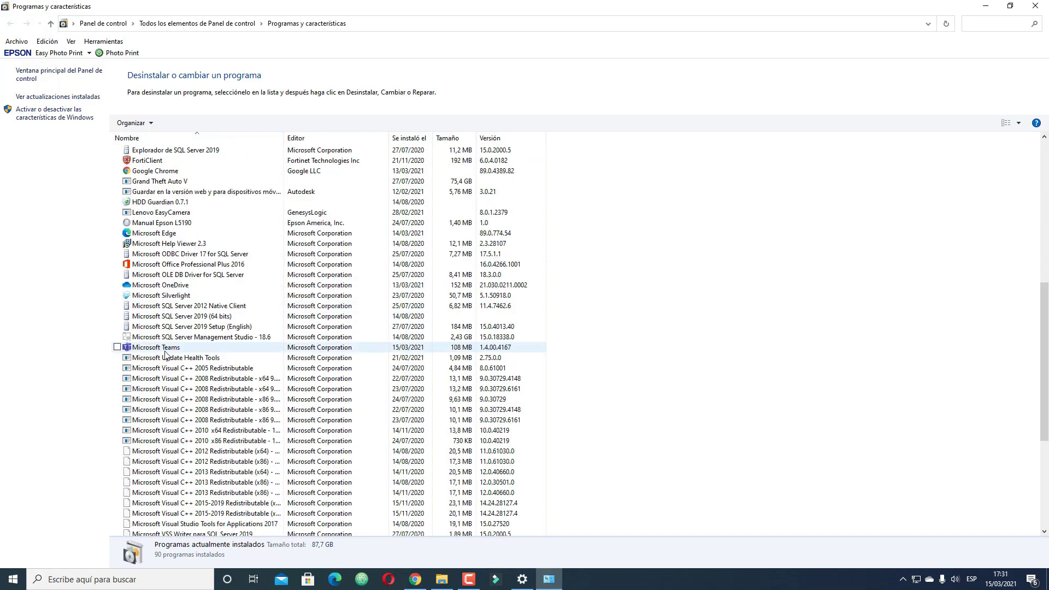
pyautogui.scroll(-5, 195, 369)
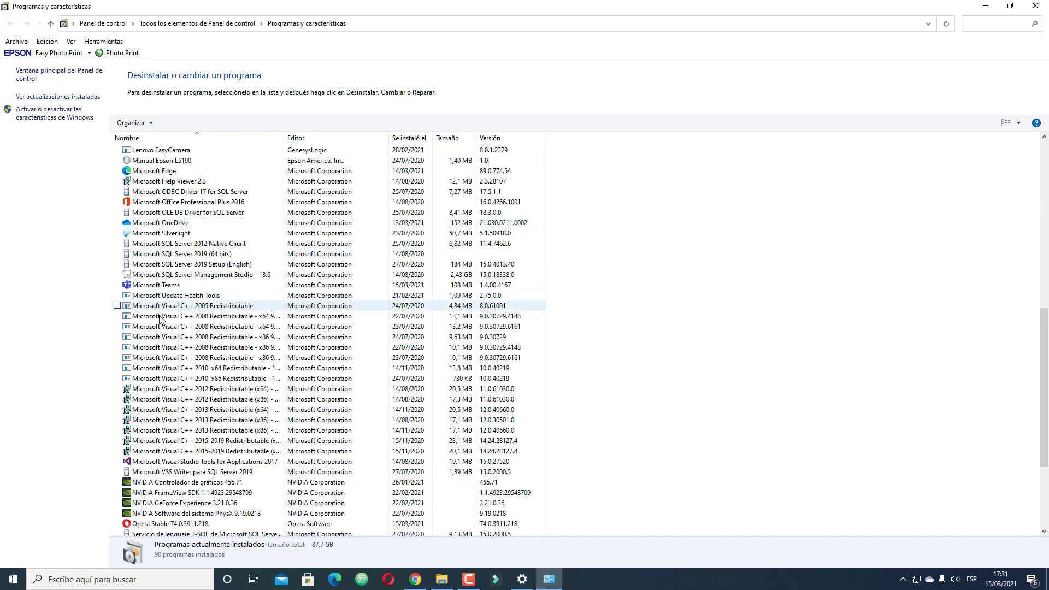
pyautogui.scroll(-2, 195, 369)
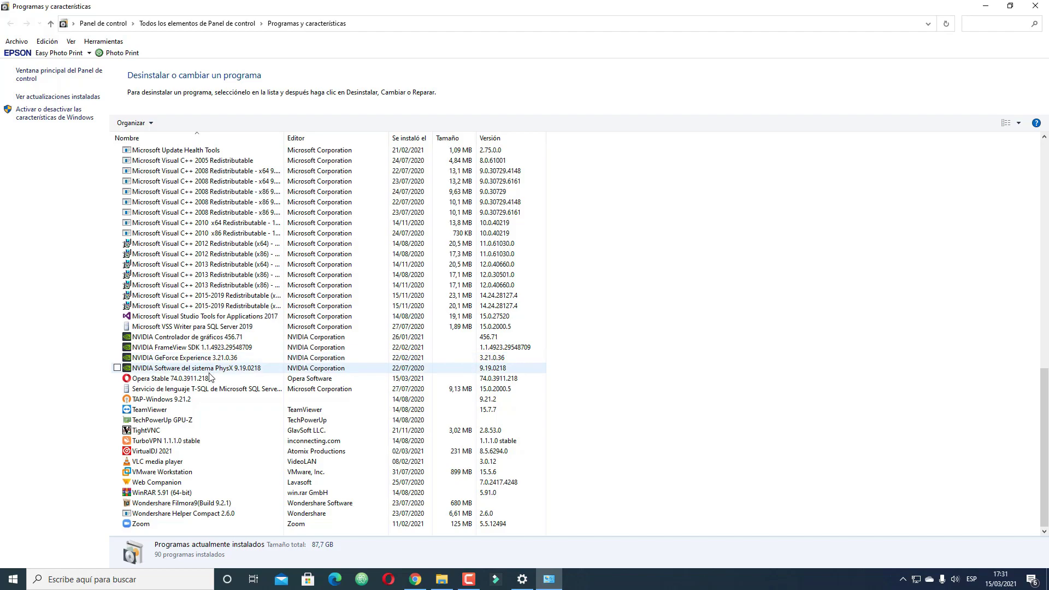
pyautogui.scroll(8, 197, 378)
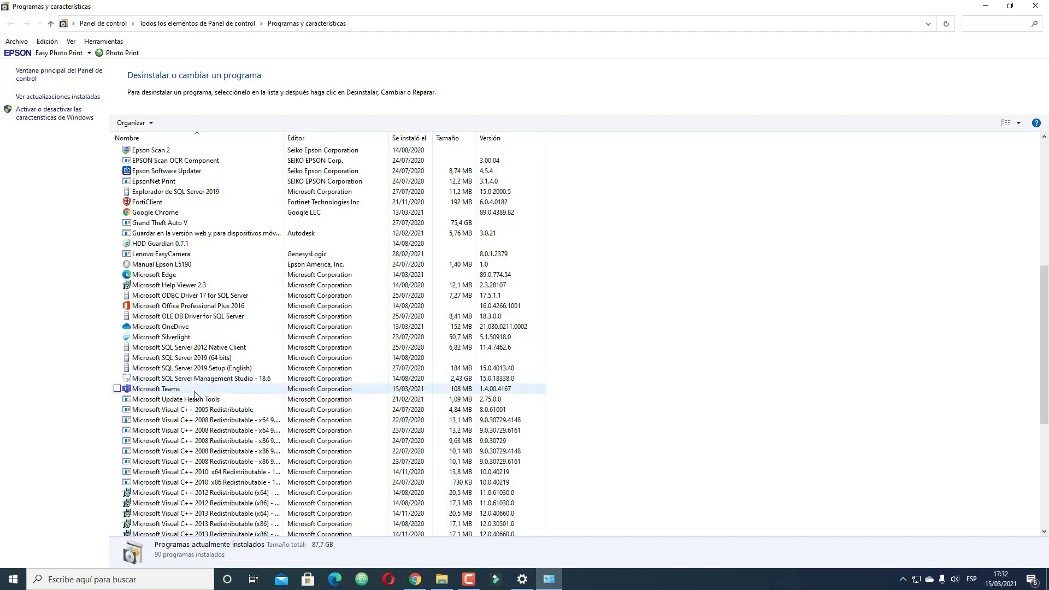
pyautogui.scroll(-2, 195, 404)
pyautogui.scroll(-6, 195, 406)
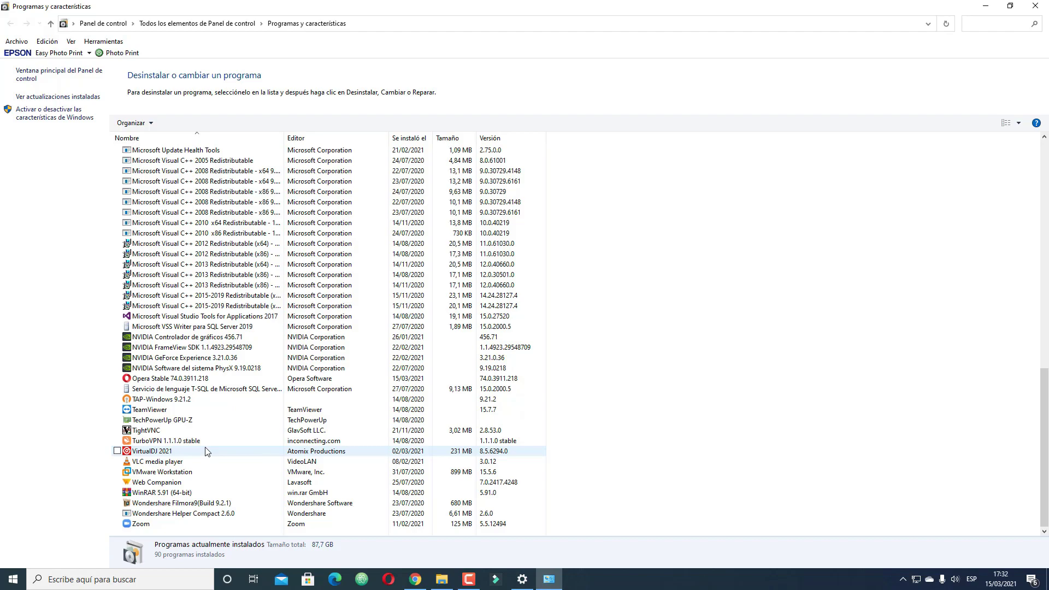
pyautogui.rightClick(206, 372)
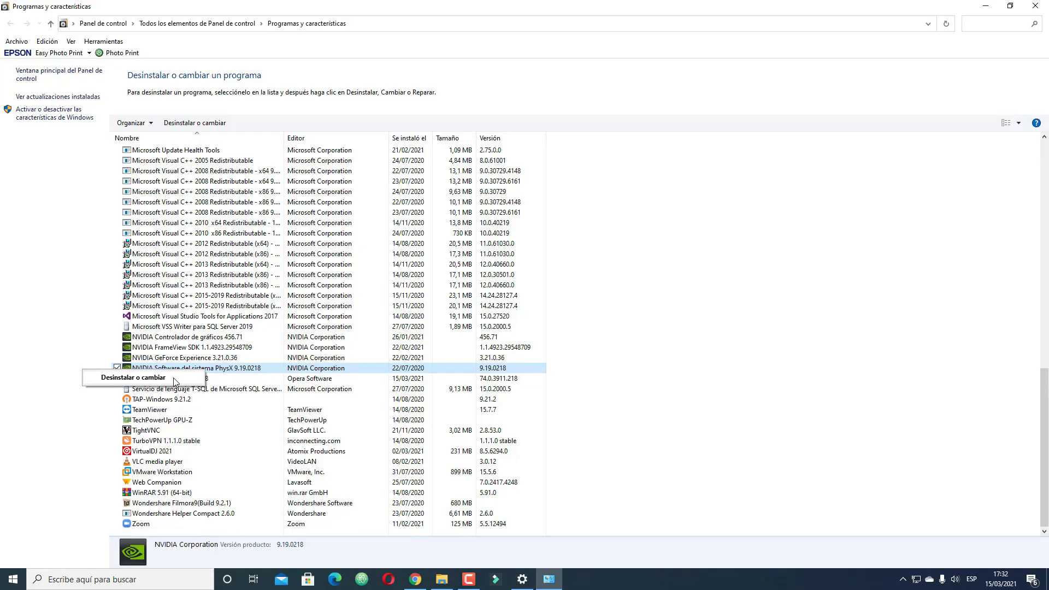
pyautogui.click(174, 381)
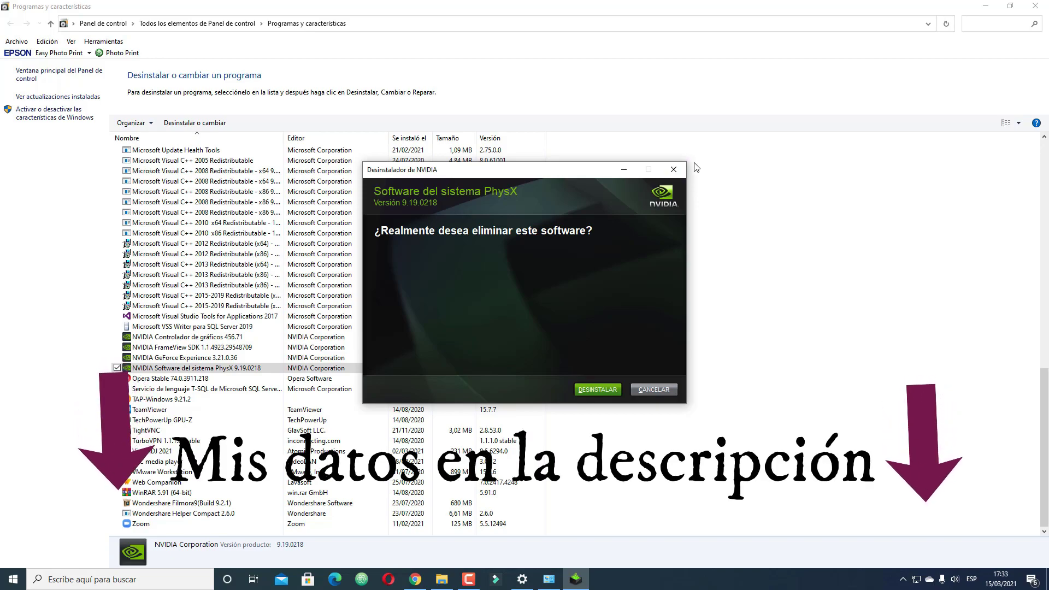
pyautogui.click(674, 170)
pyautogui.click(550, 329)
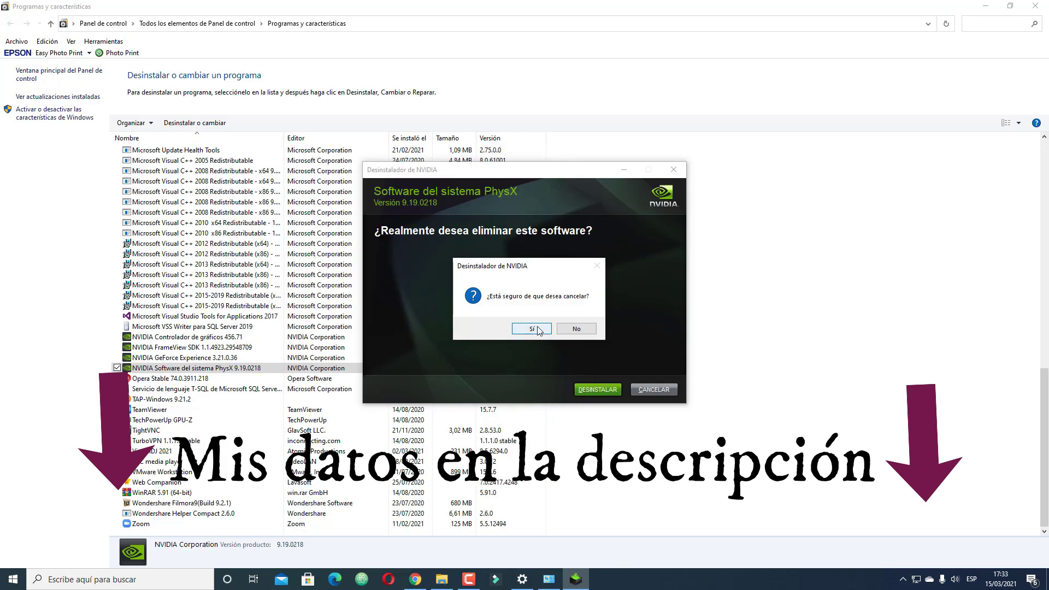
# Close the Programas y características and settings windows to return to the desktop
pyautogui.click(1045, 4)
pyautogui.click(1045, 5)
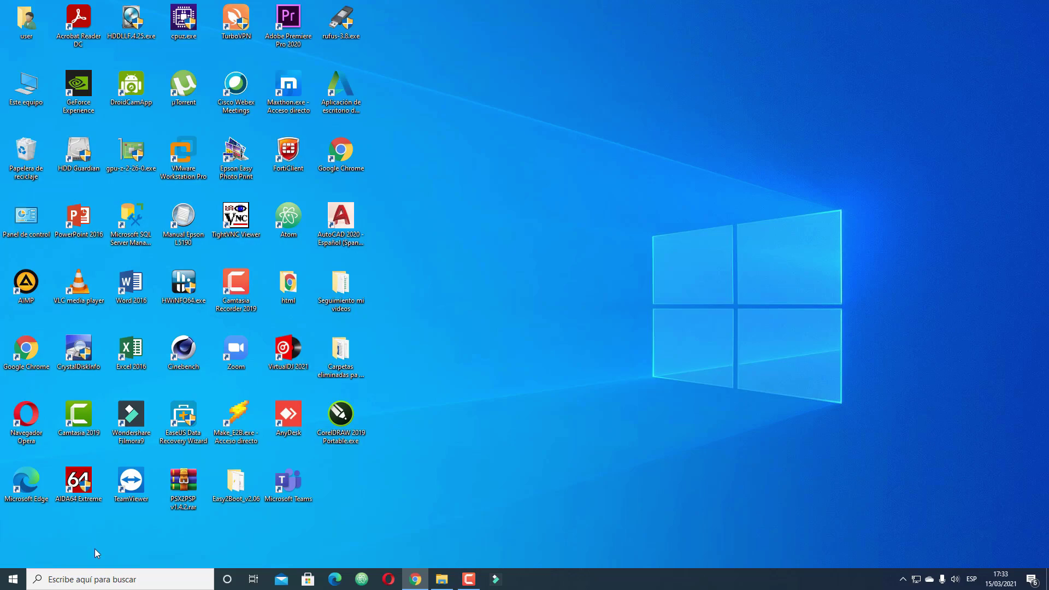
# Open the Windows search
pyautogui.click(97, 577)
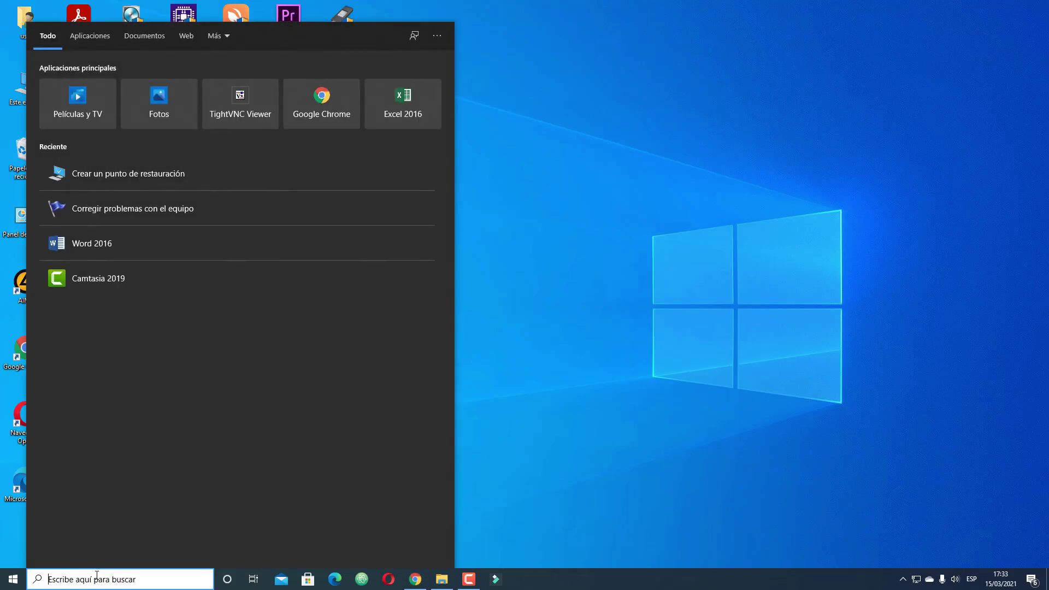